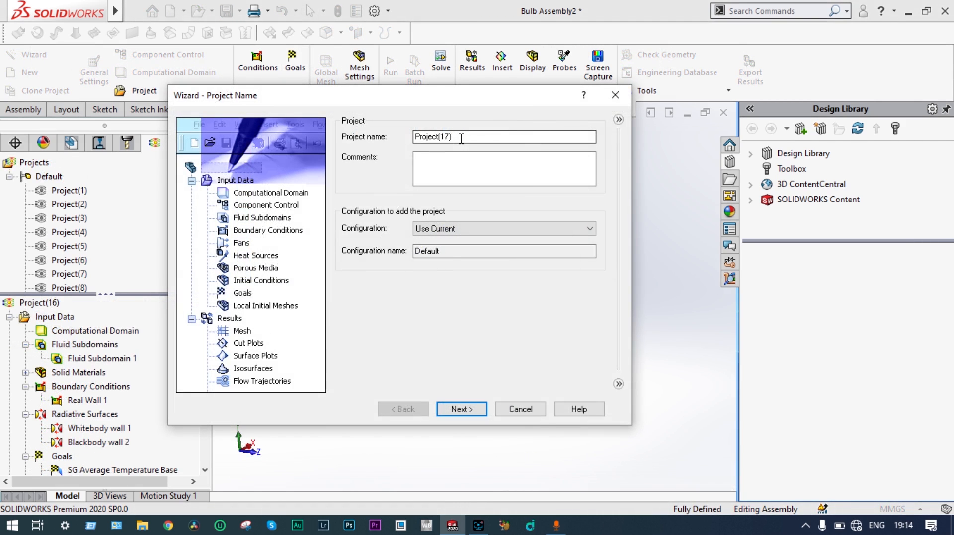
# Step: Keep the default project name and select the SI (m-kg-s) unit system with temperature in Celsius
pyautogui.click(457, 411)
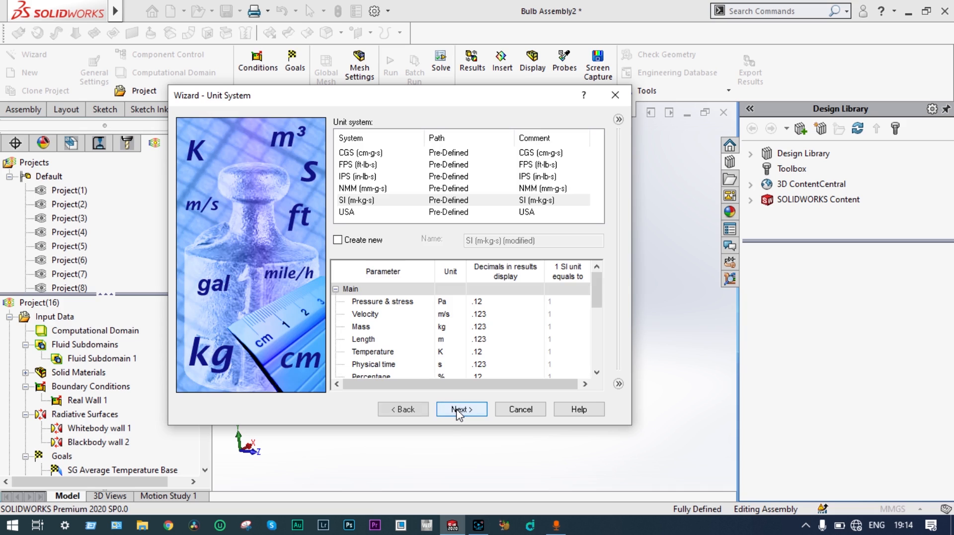
pyautogui.click(363, 202)
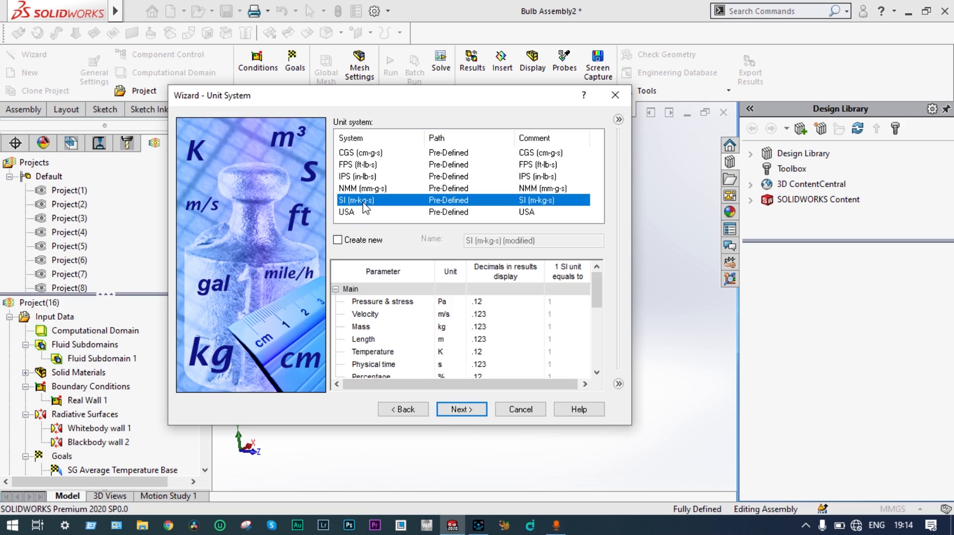
pyautogui.click(453, 352)
pyautogui.click(458, 352)
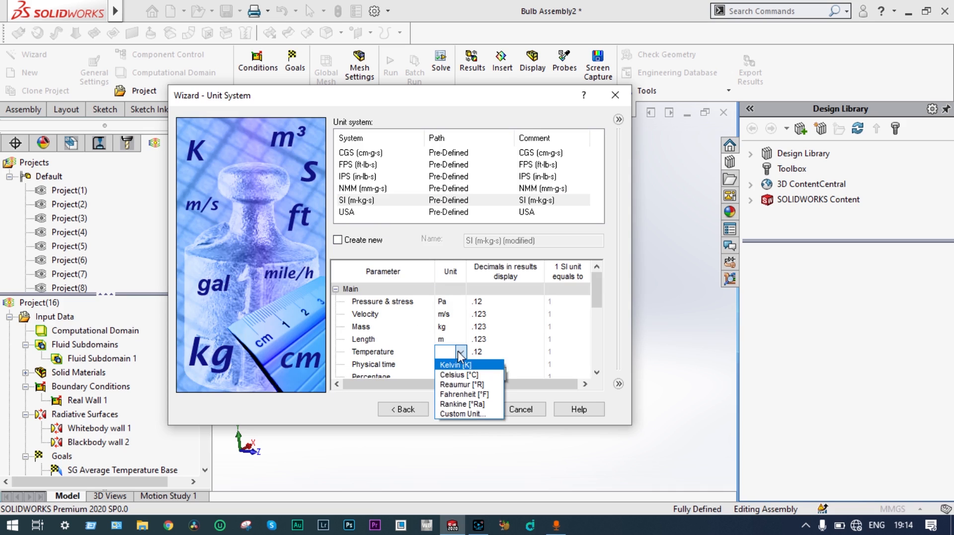
pyautogui.click(460, 373)
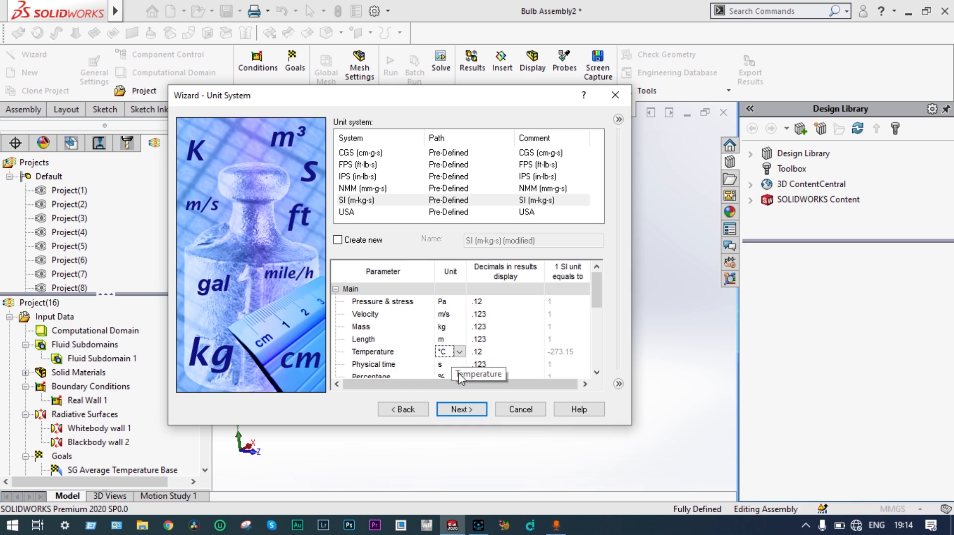
pyautogui.click(470, 412)
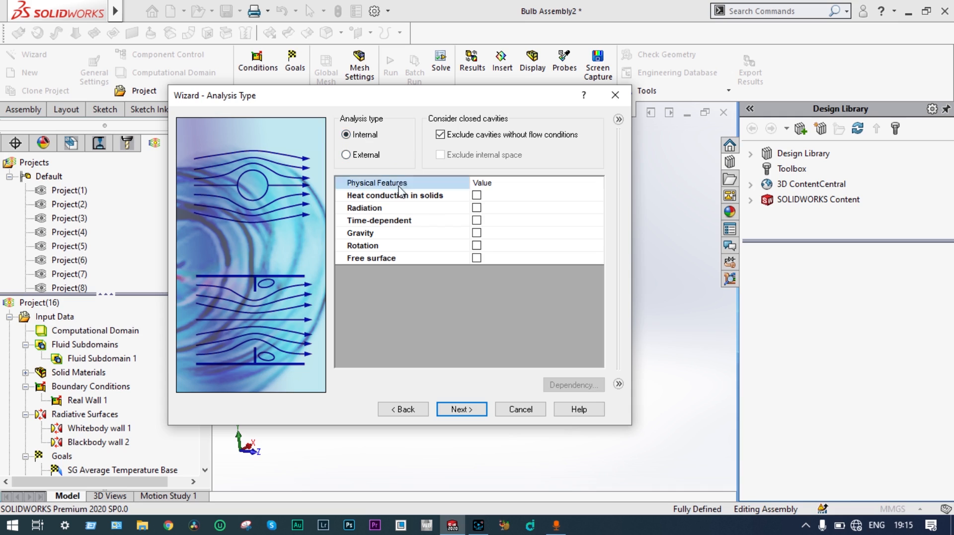
# Step: Enable heat conduction in solids for the internal analysis, with the solids-only option switched off
pyautogui.click(476, 197)
pyautogui.click(475, 196)
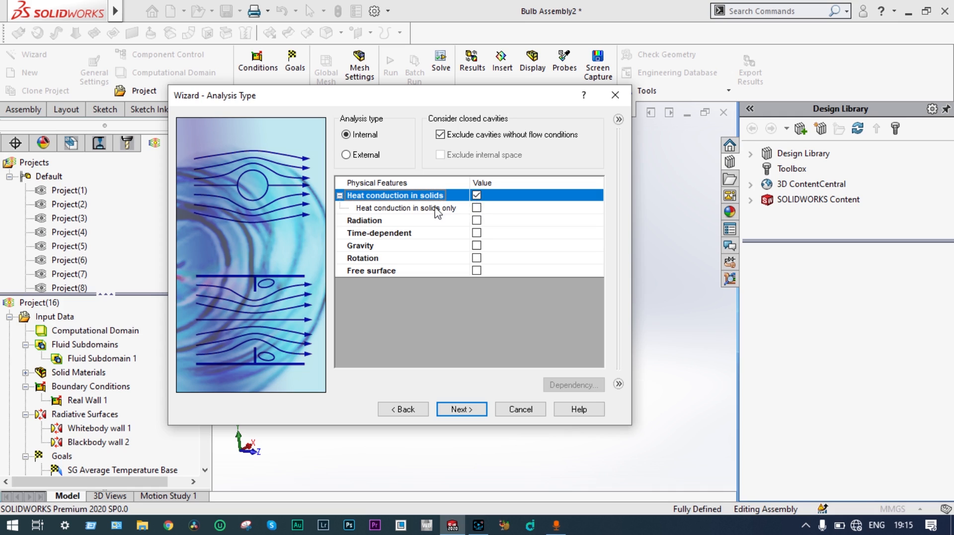
pyautogui.click(479, 210)
pyautogui.click(476, 208)
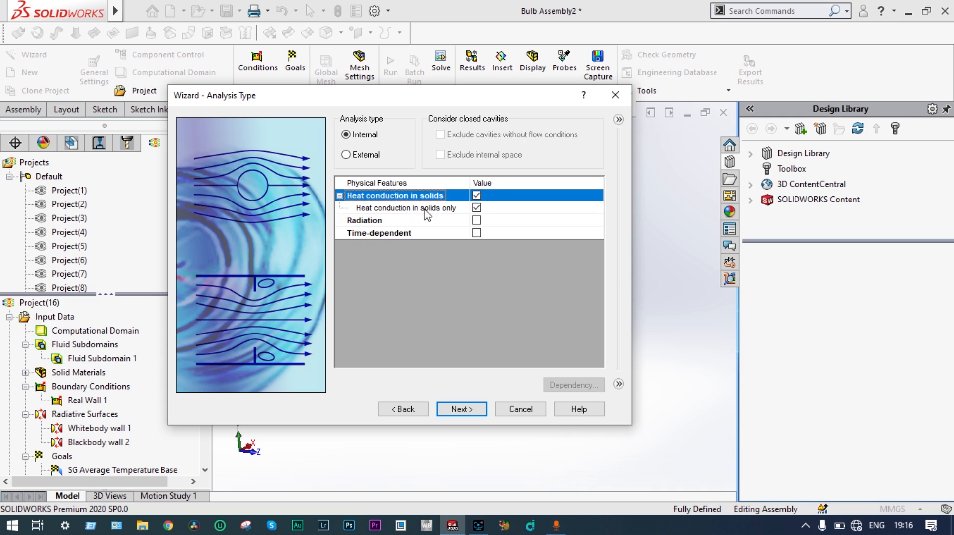
pyautogui.click(477, 208)
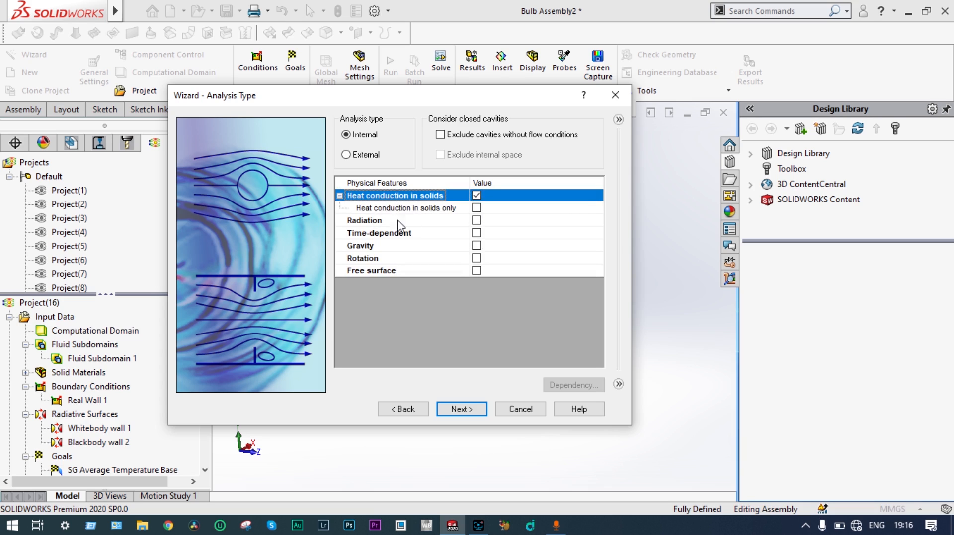
# Step: Enable radiation for the analysis and set its environment temperature to -273 °C
pyautogui.click(475, 222)
pyautogui.click(476, 221)
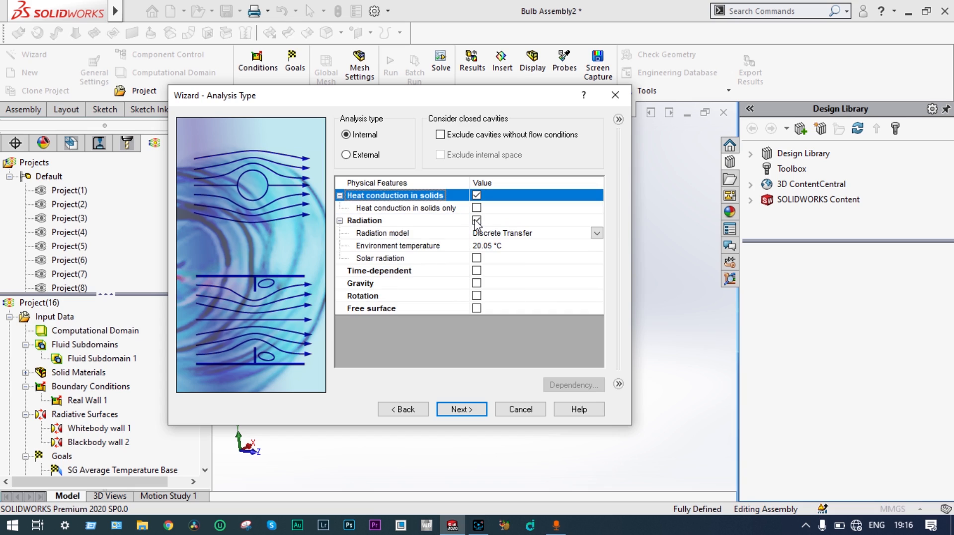
pyautogui.click(494, 247)
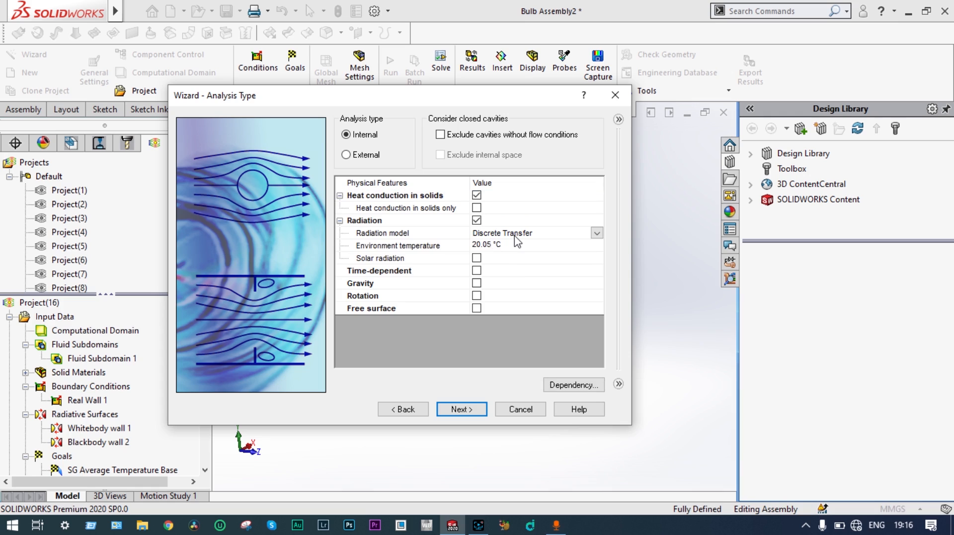
pyautogui.press('BackSpace')
pyautogui.press('BackSpace')
pyautogui.press('BackSpace')
pyautogui.press('BackSpace')
pyautogui.press('BackSpace')
pyautogui.write('-273')
pyautogui.click(470, 411)
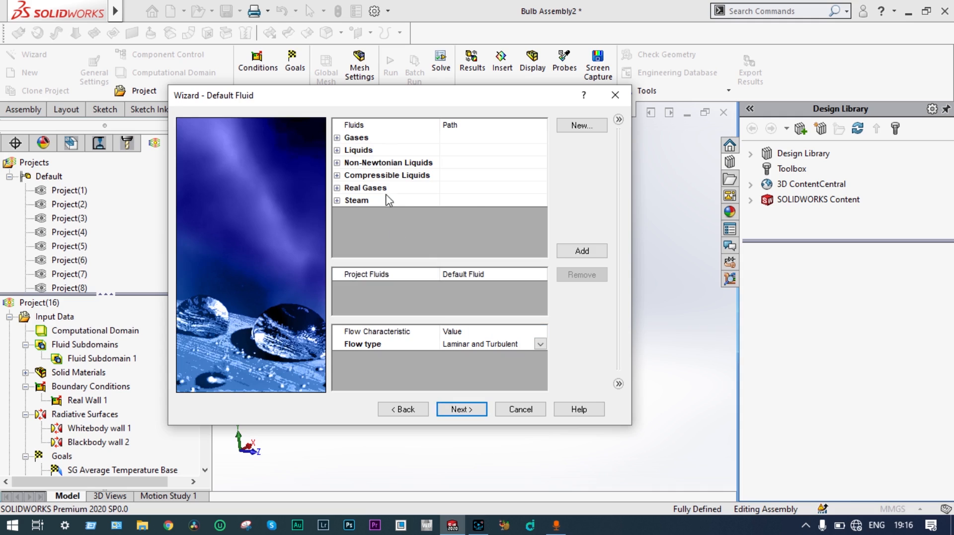
# Step: Add the pre-defined gases Argon and Nitrogen as the project fluids and accept the fluid settings
pyautogui.click(337, 138)
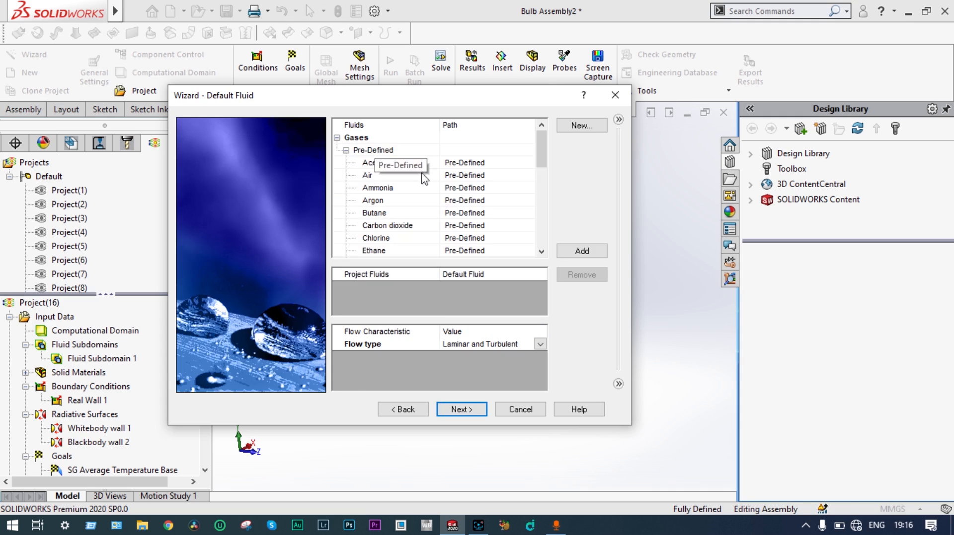
pyautogui.doubleClick(387, 201)
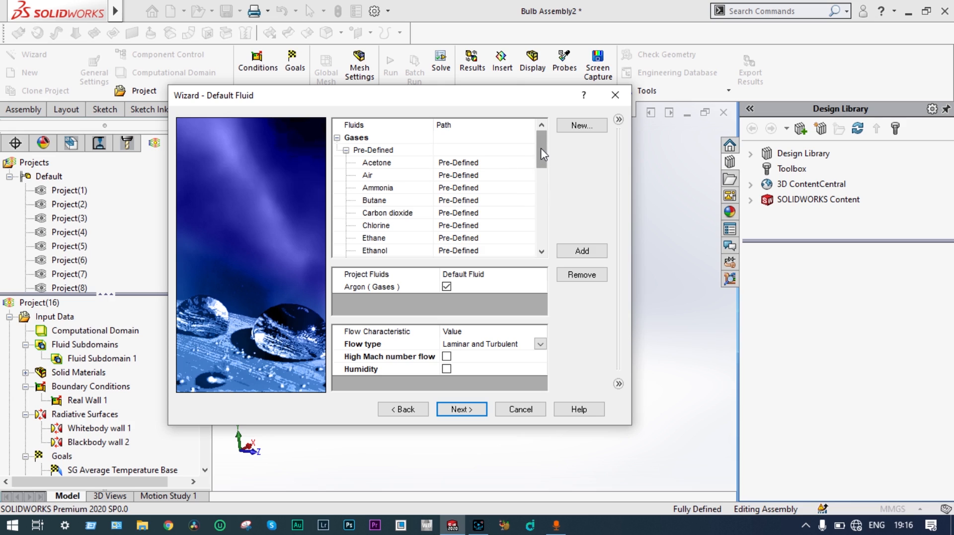
pyautogui.moveTo(540, 151); pyautogui.dragTo(545, 207)
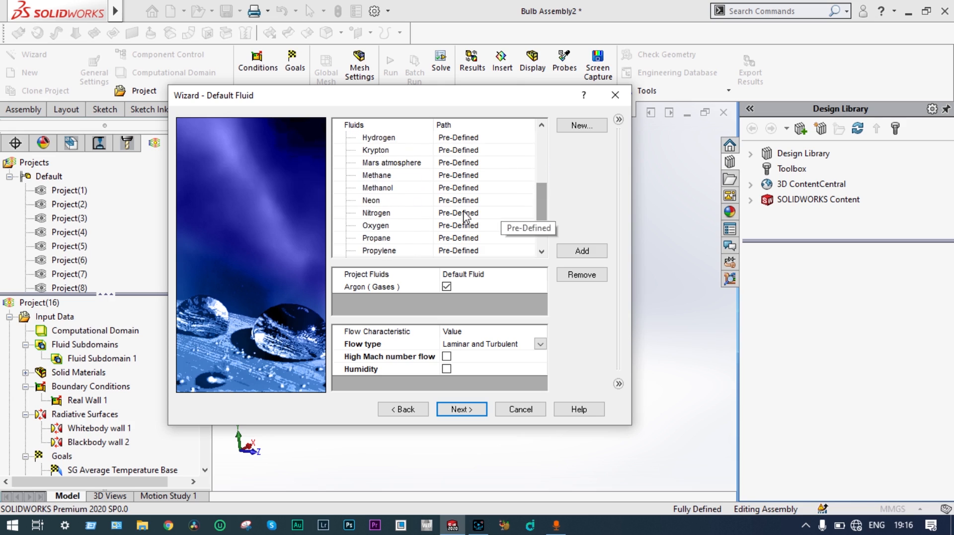
pyautogui.doubleClick(382, 214)
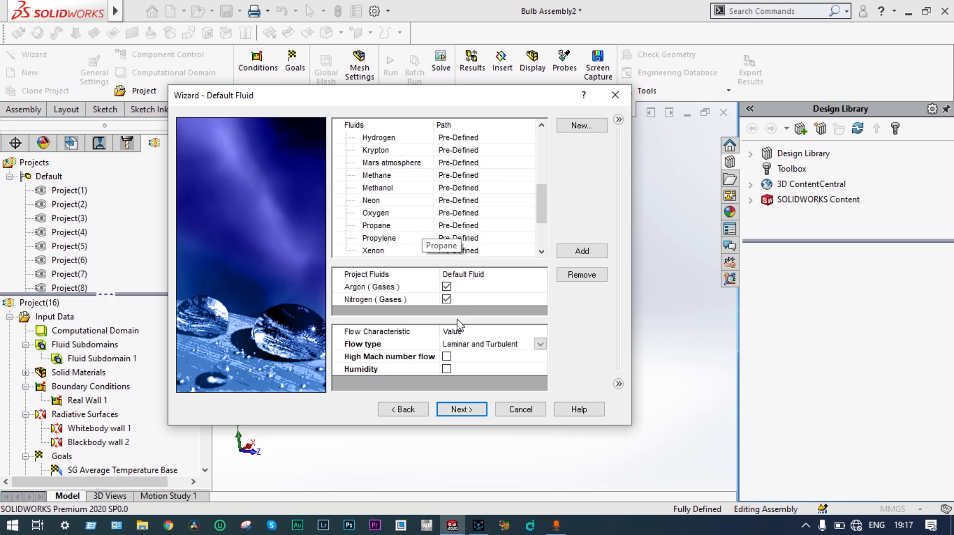
pyautogui.click(462, 414)
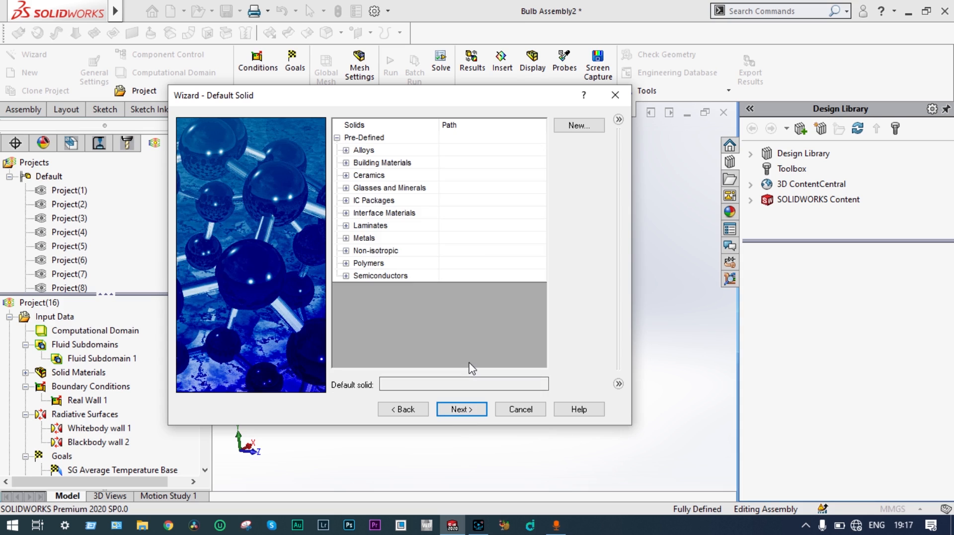
# Step: Choose the pre-defined alloy Steel Stainless 321 as the default solid
pyautogui.click(346, 151)
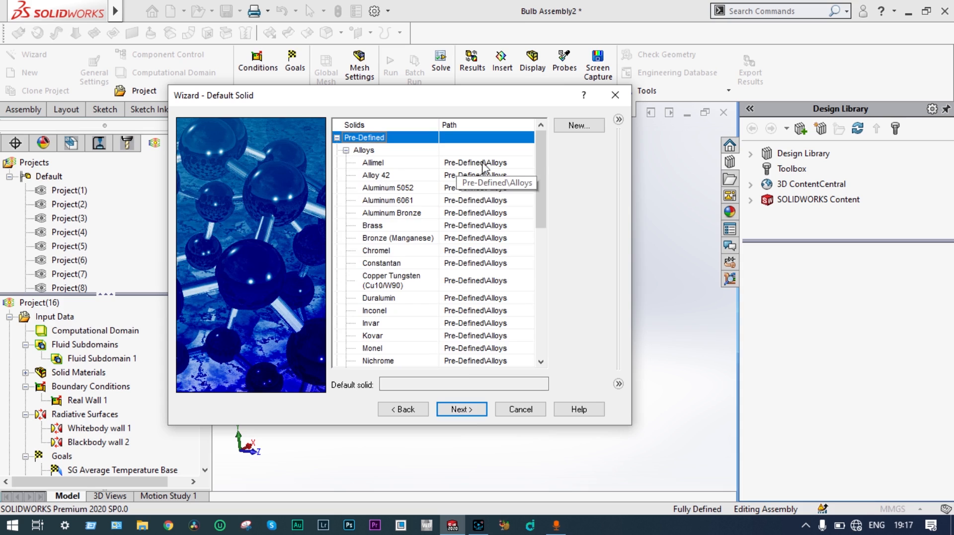
pyautogui.moveTo(539, 158); pyautogui.dragTo(517, 272)
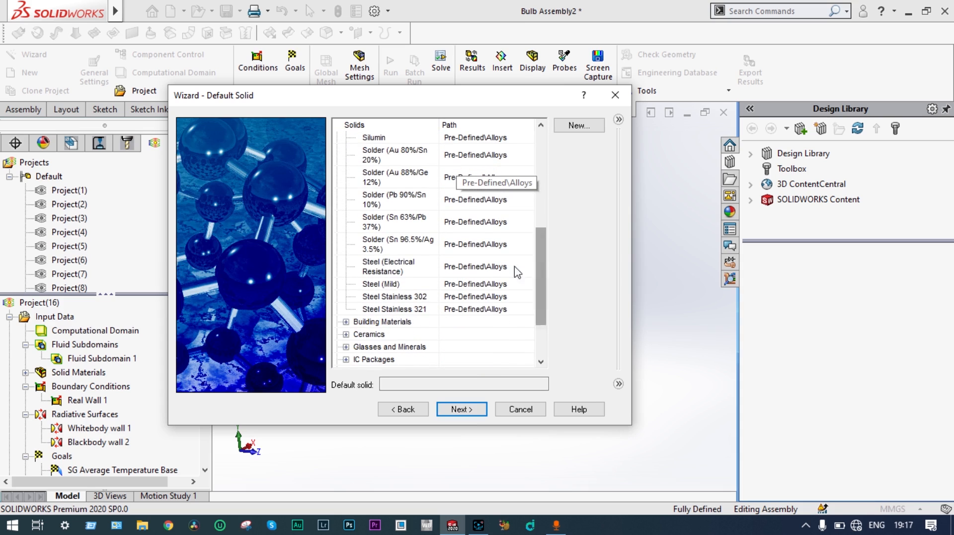
pyautogui.click(427, 311)
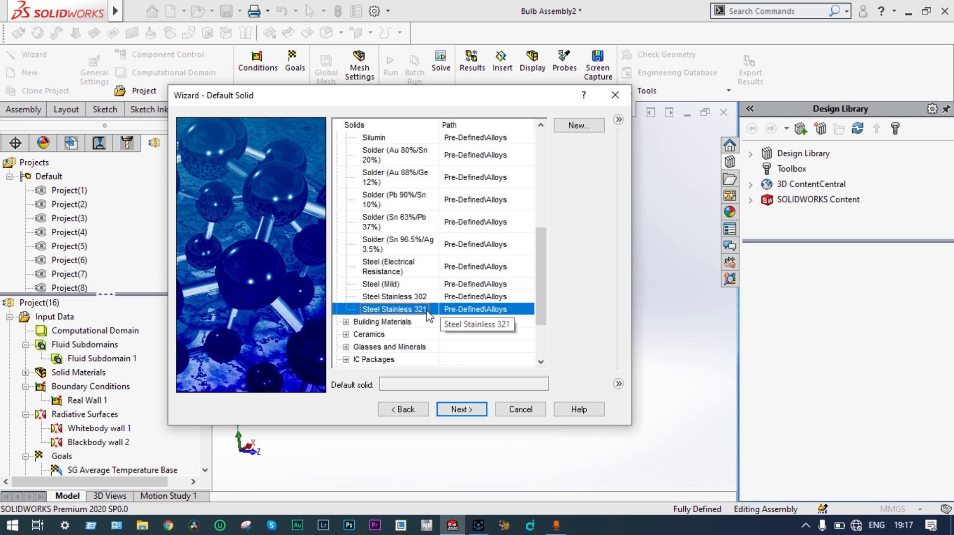
pyautogui.click(461, 410)
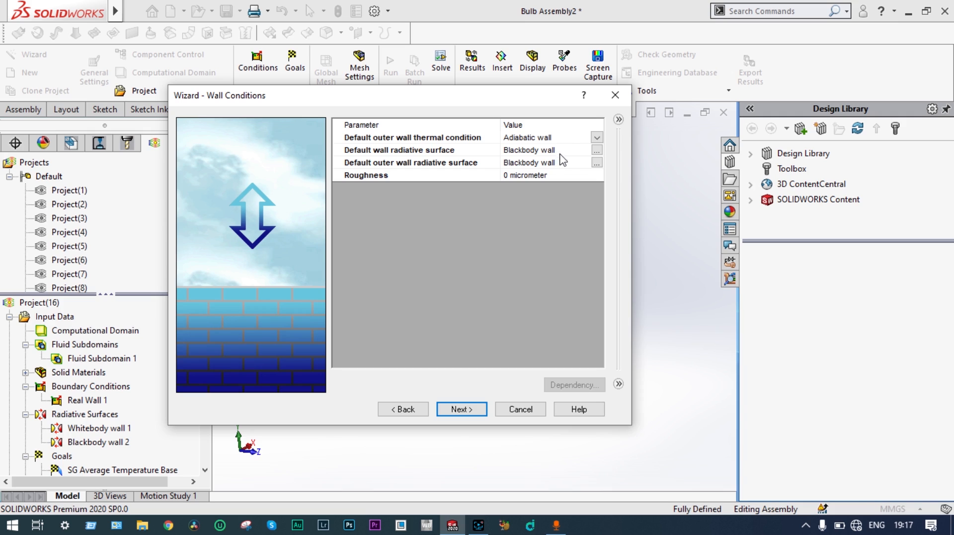
# Step: Set both the default wall and default outer wall radiative surfaces to Non-radiating surface
pyautogui.click(598, 157)
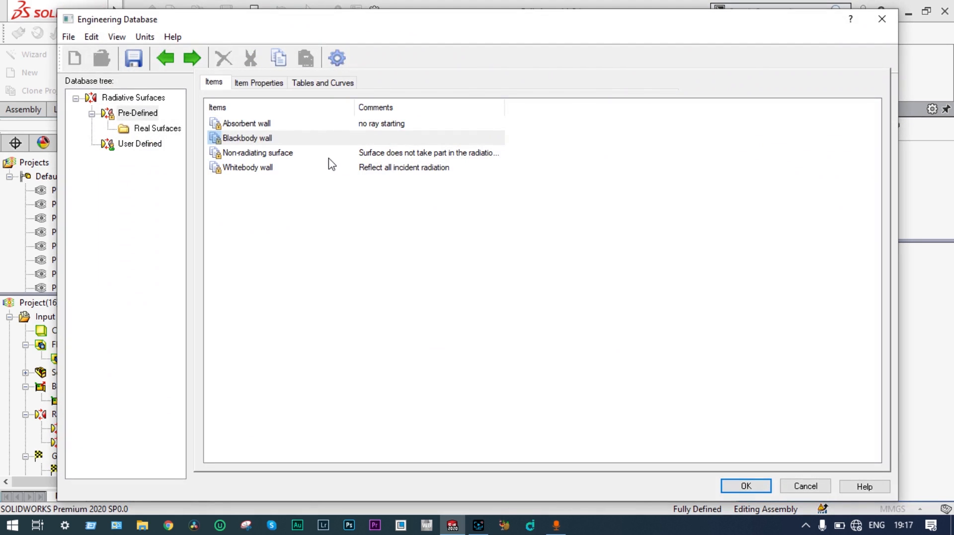
pyautogui.click(489, 156)
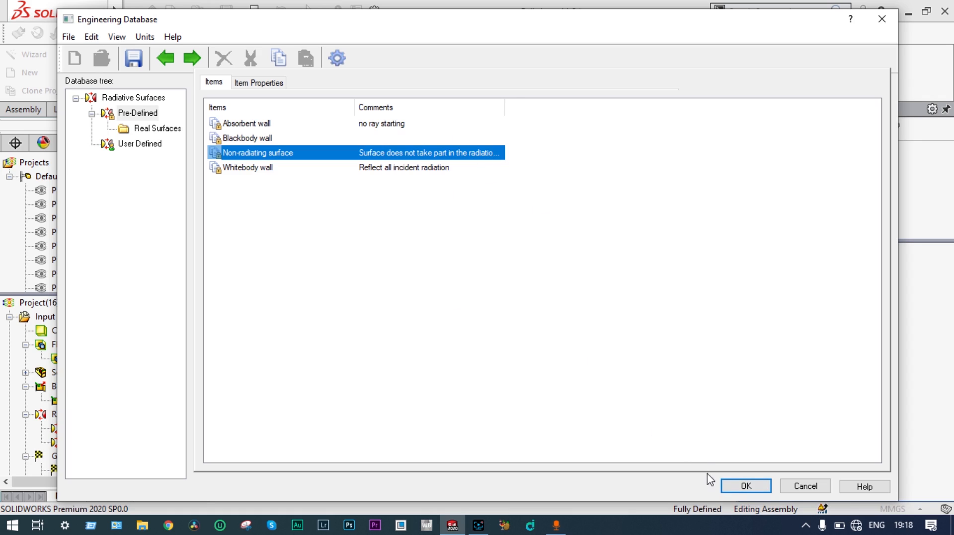
pyautogui.click(738, 487)
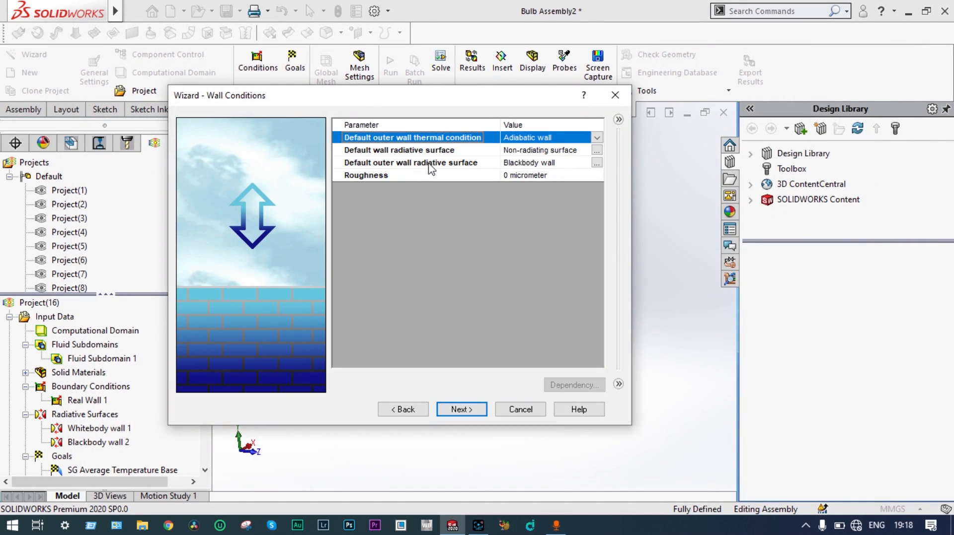
pyautogui.click(596, 164)
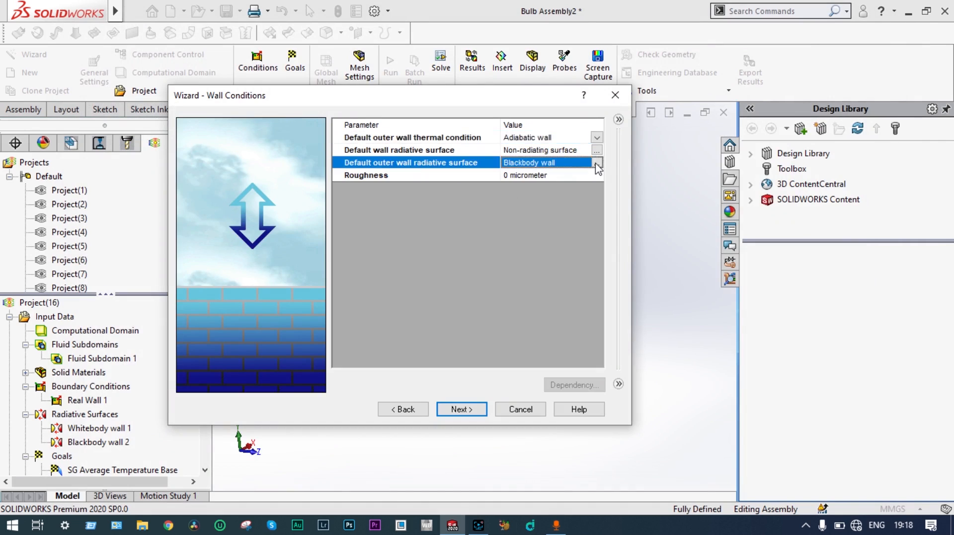
pyautogui.click(596, 164)
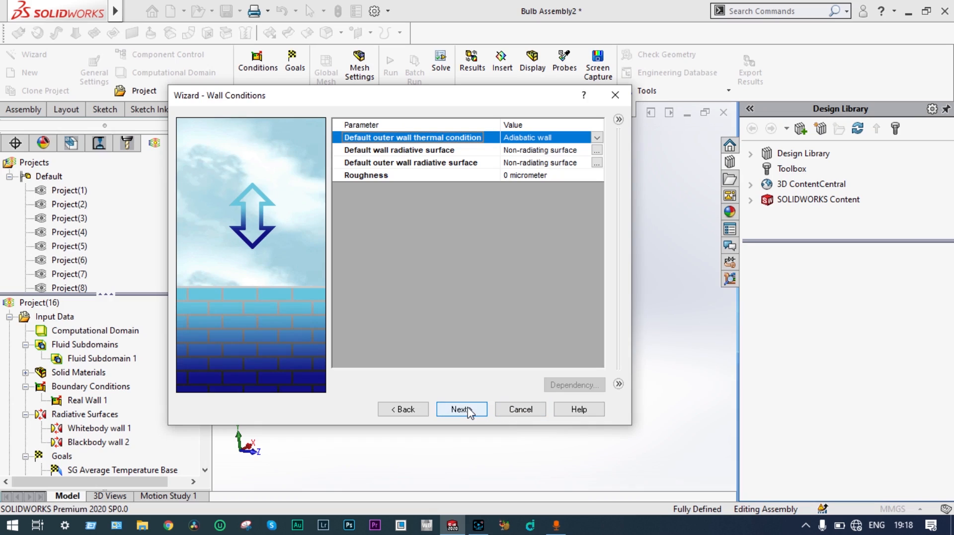
pyautogui.click(462, 410)
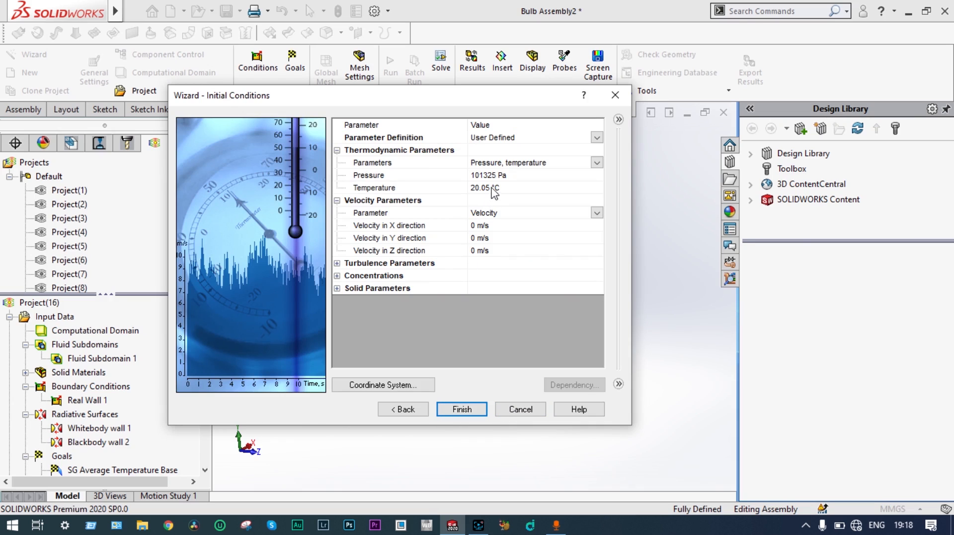
# Step: Set the initial argon mass fraction to 0.9, edit the nitrogen fraction, and finish the project wizard
pyautogui.click(338, 277)
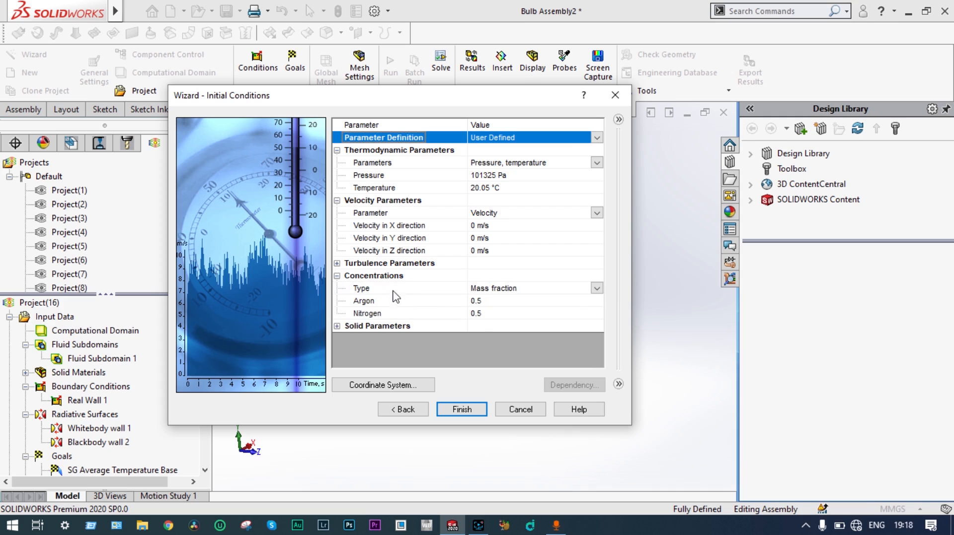
pyautogui.click(483, 303)
pyautogui.click(484, 301)
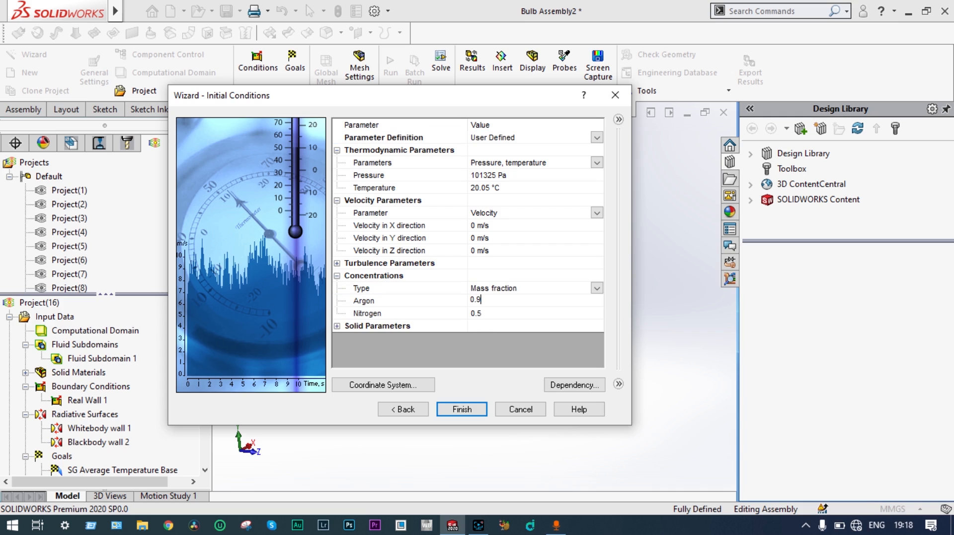
pyautogui.click(484, 314)
pyautogui.click(455, 410)
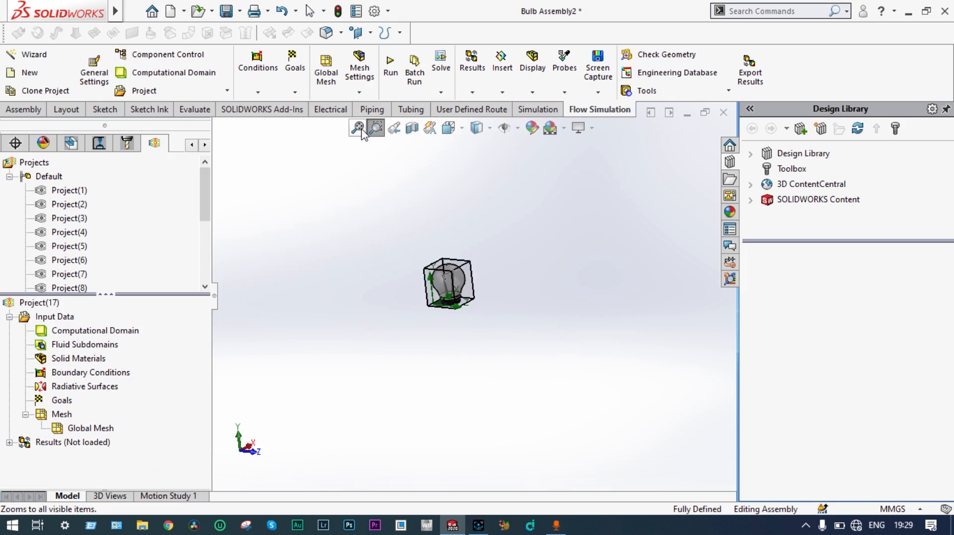
# Step: Fit the bulb assembly in view and hide its computational domain box
pyautogui.click(360, 130)
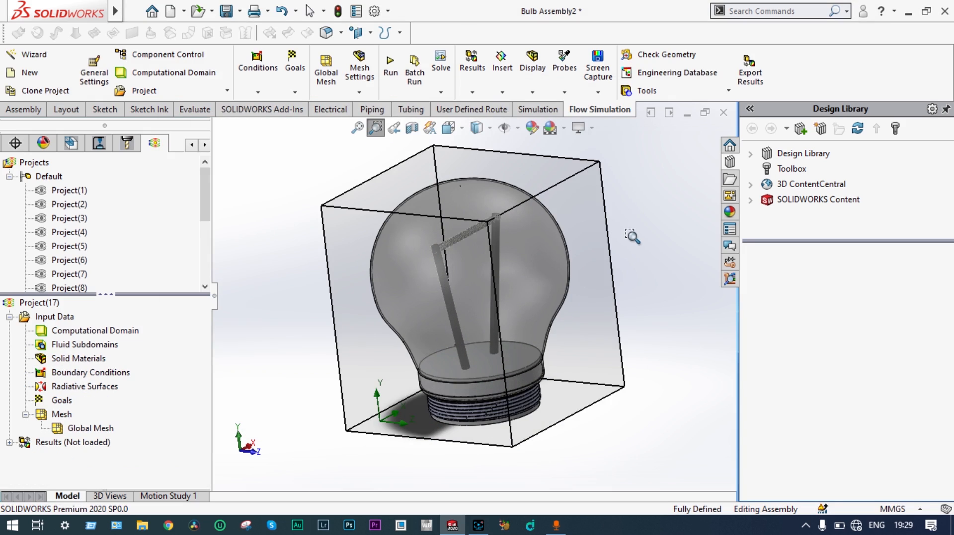
pyautogui.moveTo(632, 237); pyautogui.dragTo(642, 230, button='middle')
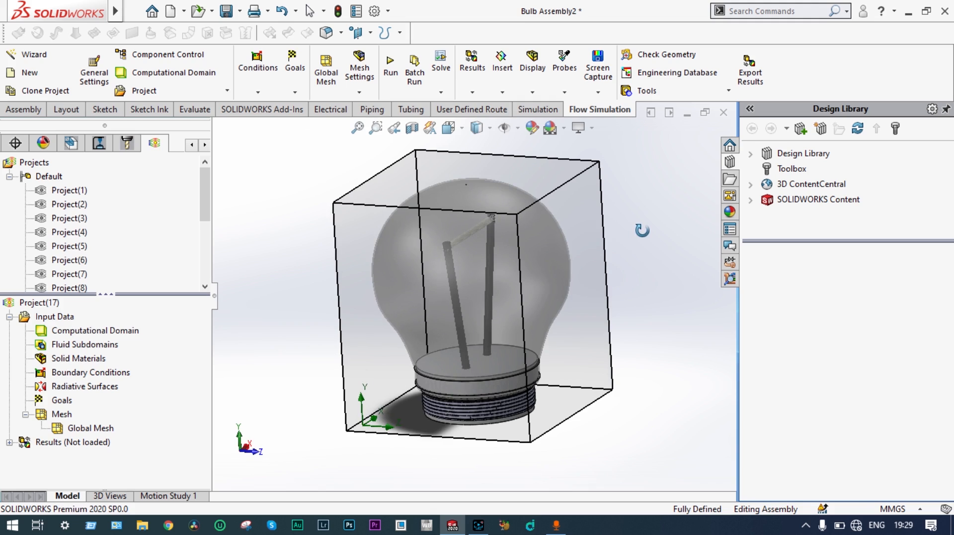
pyautogui.moveTo(642, 230); pyautogui.dragTo(324, 328, button='middle')
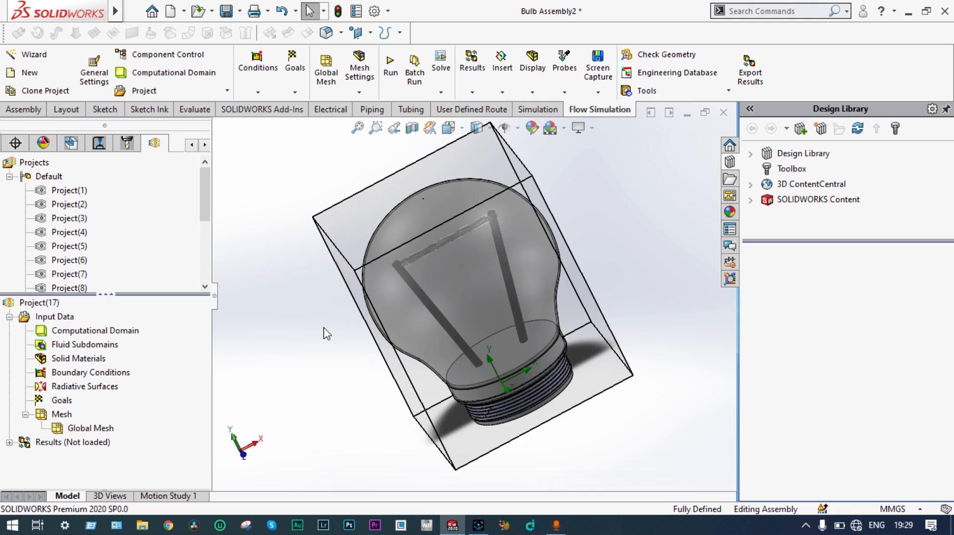
pyautogui.rightClick(125, 334)
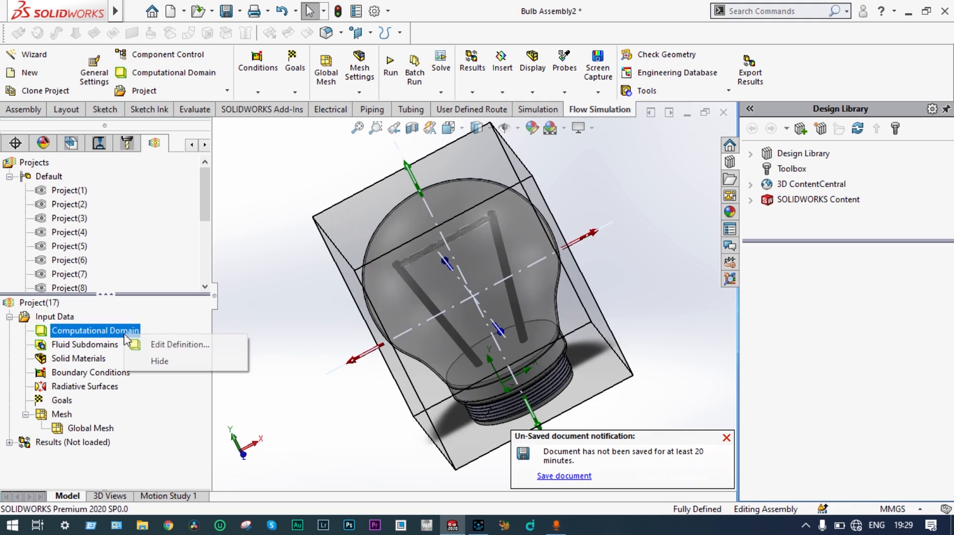
pyautogui.click(158, 361)
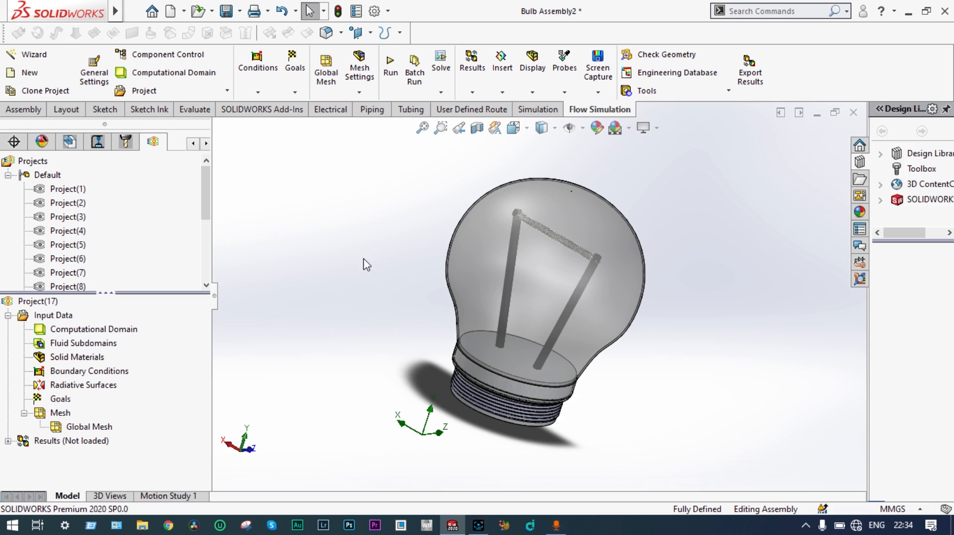
# Step: Assign the pre-defined alloy Steel Stainless 321 as the solid material of the Bulb inside Part
pyautogui.rightClick(99, 362)
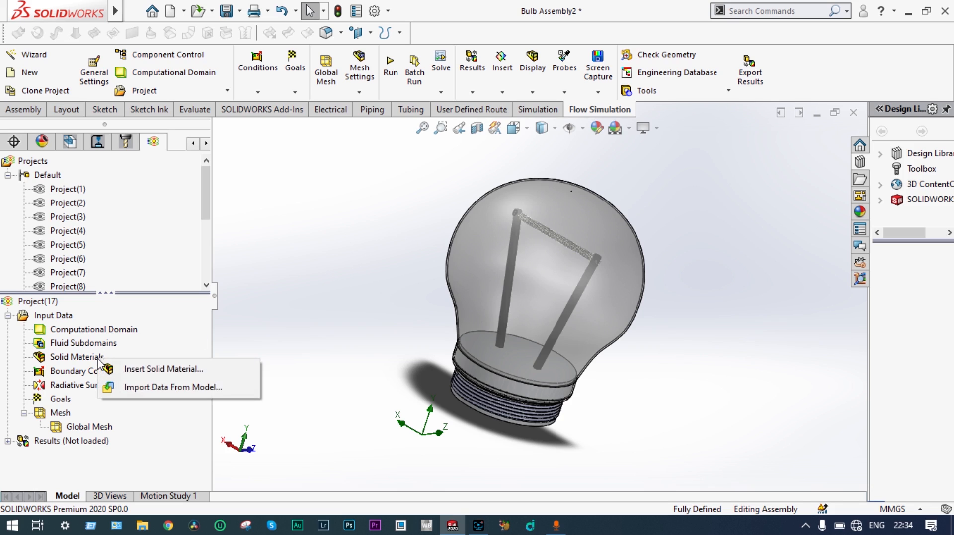
pyautogui.click(128, 370)
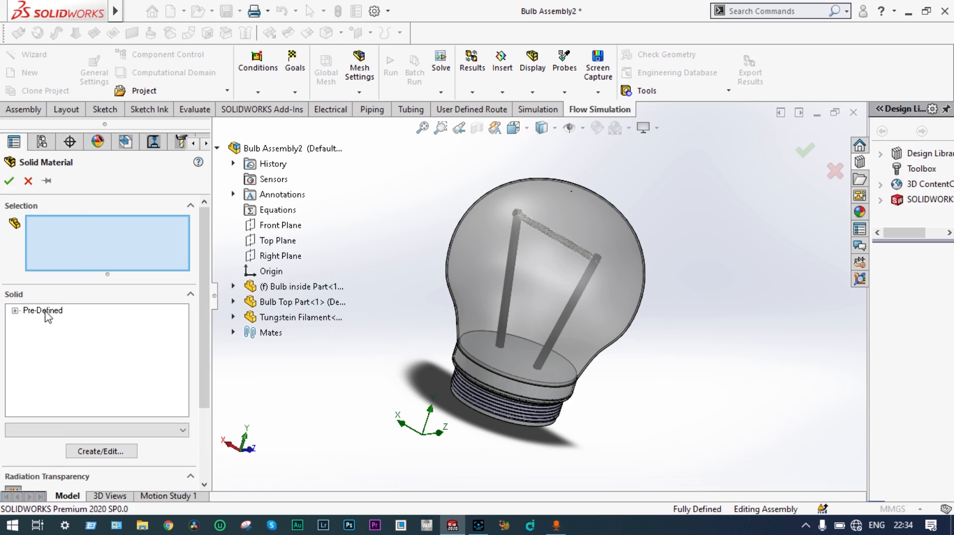
pyautogui.click(15, 310)
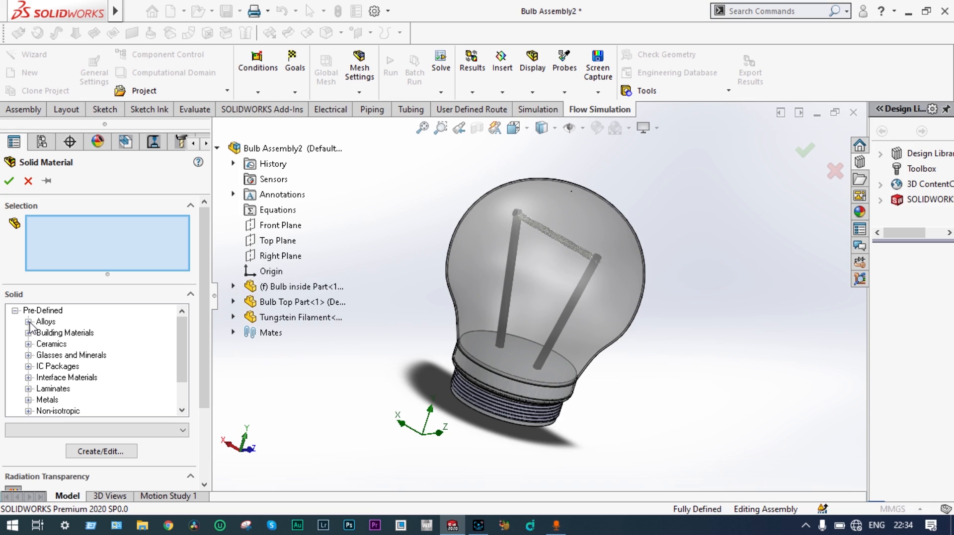
pyautogui.click(28, 322)
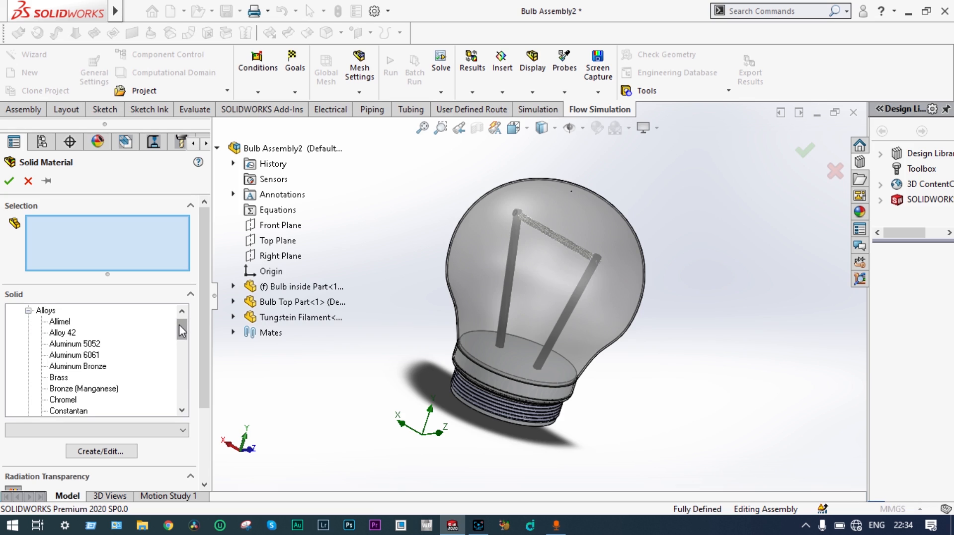
pyautogui.moveTo(182, 332); pyautogui.dragTo(182, 375)
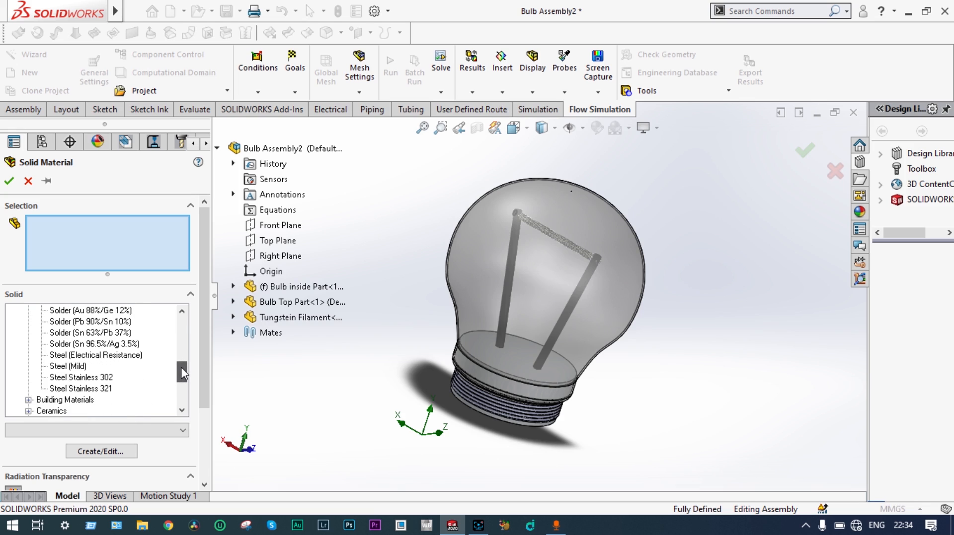
pyautogui.click(102, 389)
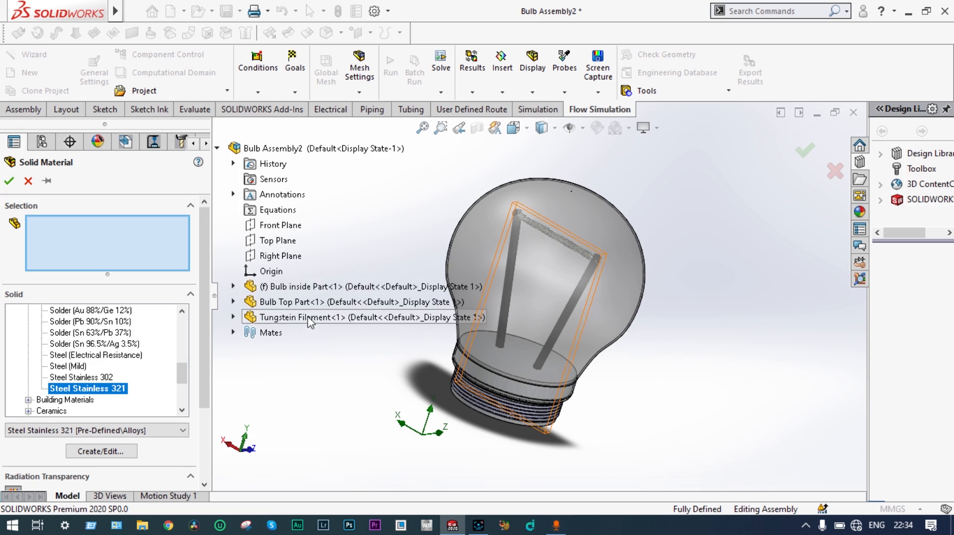
pyautogui.click(295, 288)
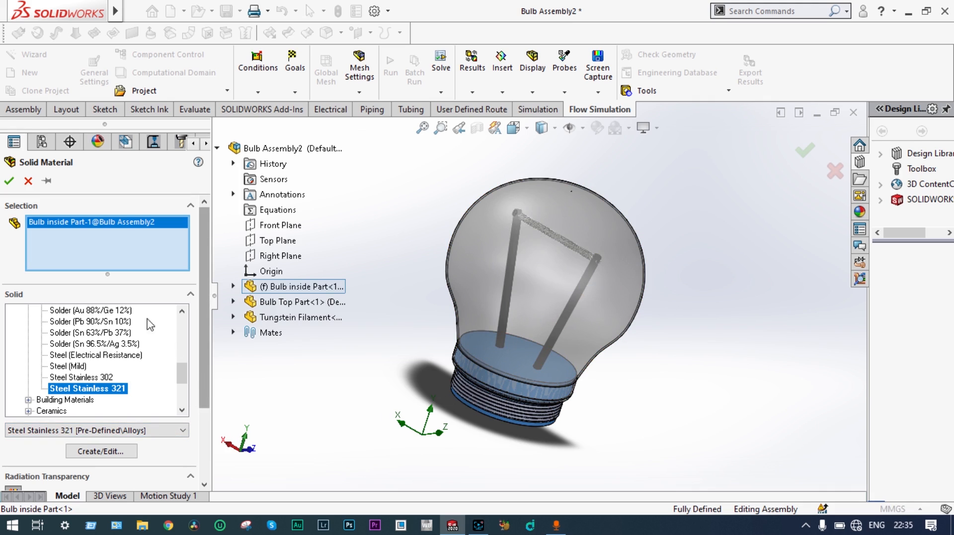
pyautogui.click(10, 182)
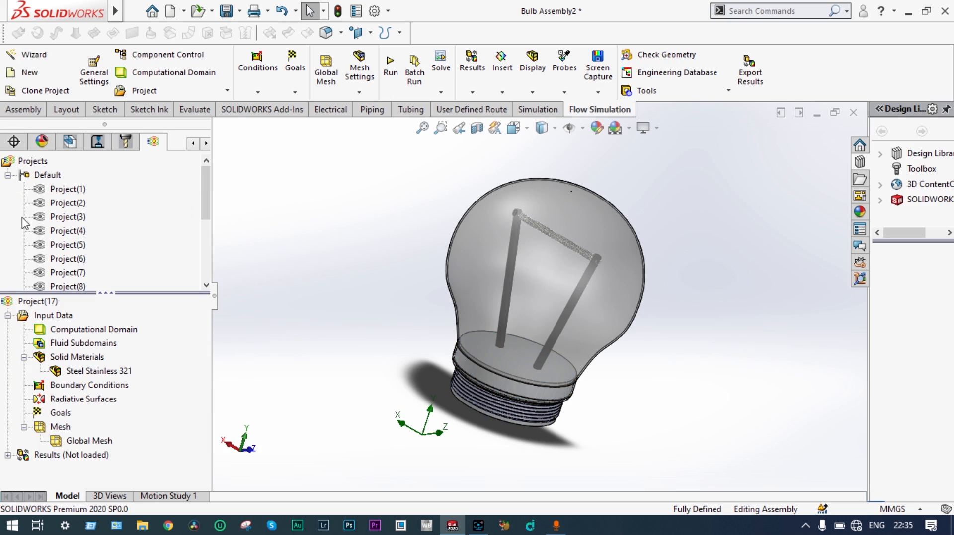
# Step: Assign the pre-defined metal Tungsten as the solid material of the Tungstein Filament component
pyautogui.rightClick(82, 359)
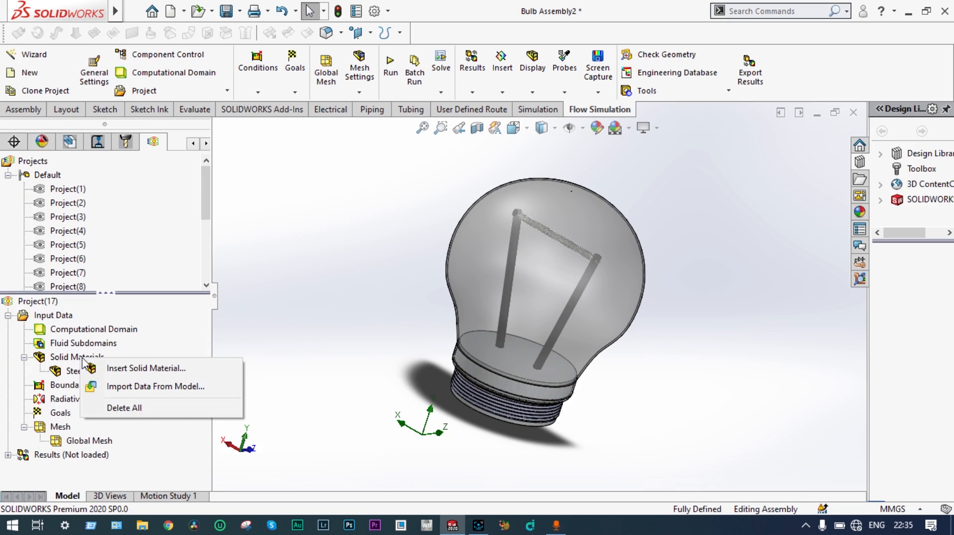
pyautogui.click(106, 372)
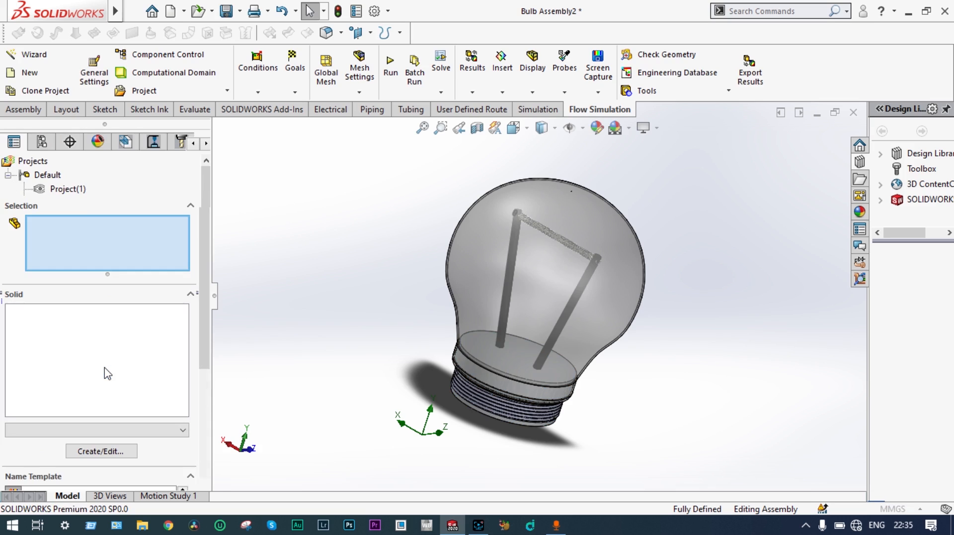
pyautogui.click(15, 311)
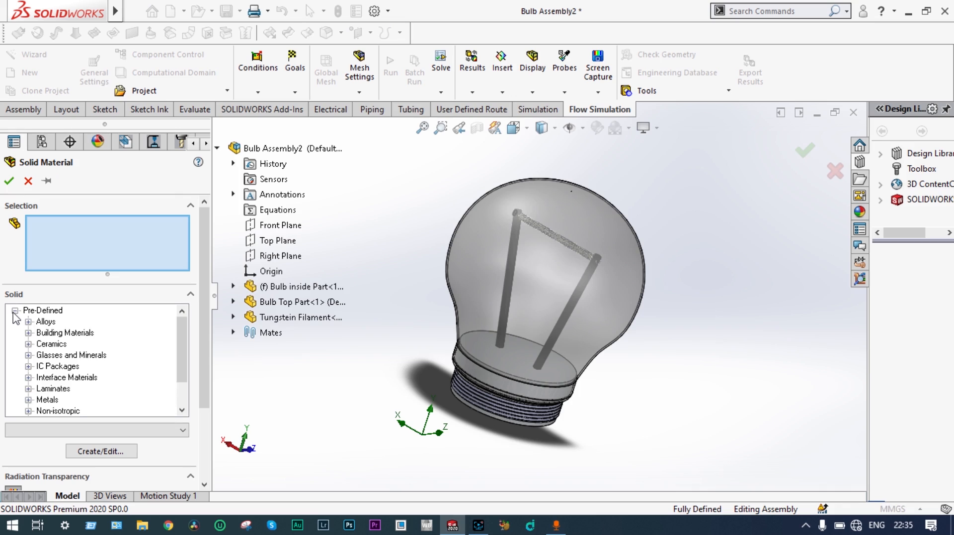
pyautogui.click(28, 400)
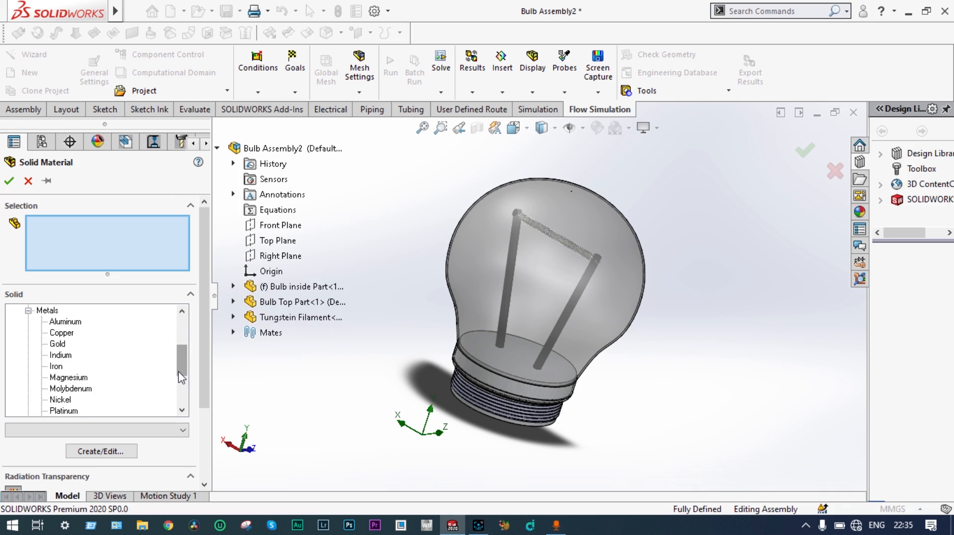
pyautogui.moveTo(183, 372); pyautogui.dragTo(183, 389)
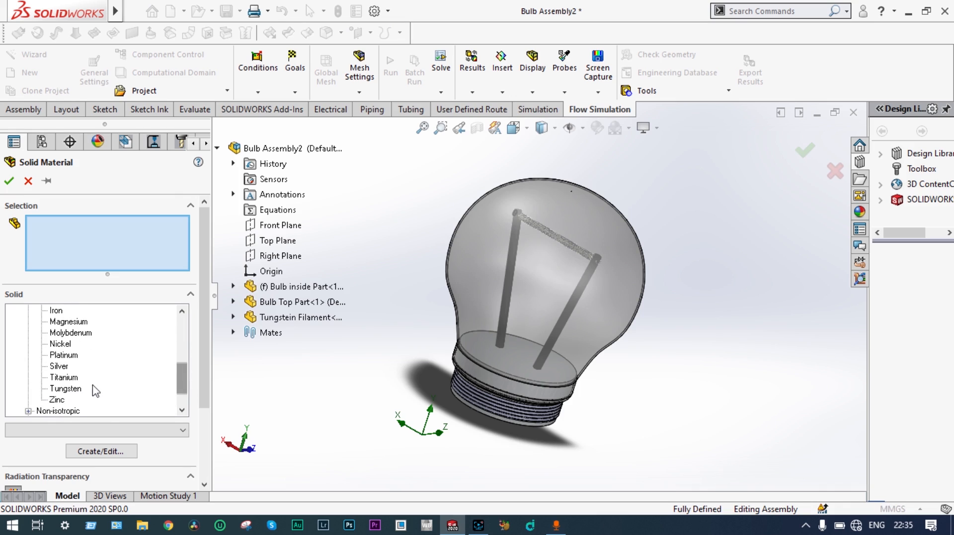
pyautogui.click(75, 391)
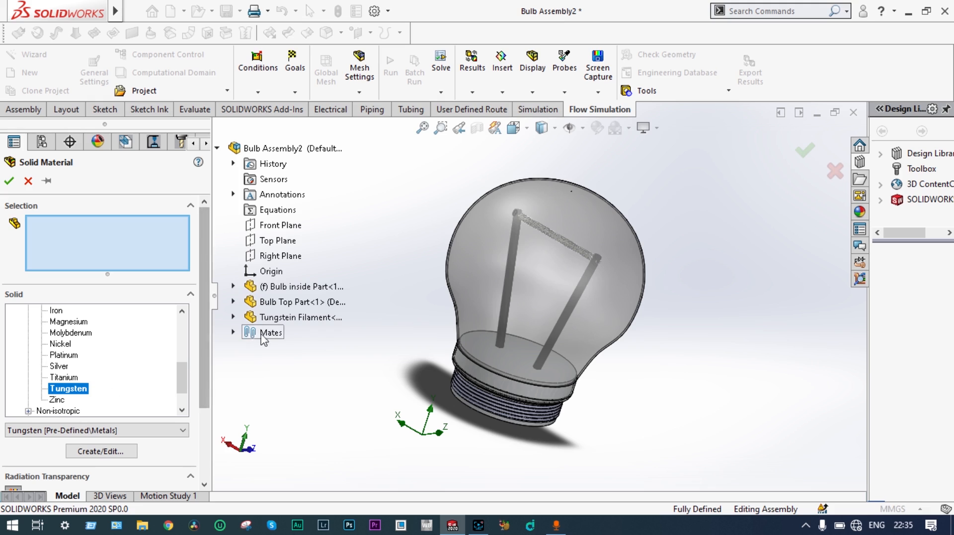
pyautogui.click(280, 317)
pyautogui.click(9, 180)
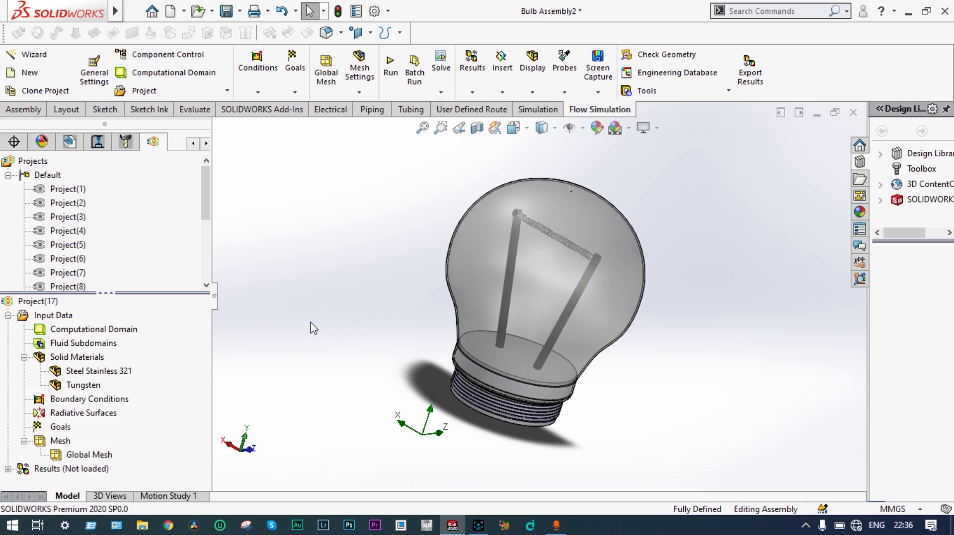
# Step: Assign pre-defined Glass as the solid material of the Bulb Top Part, with radiation transparency set to Transparent for thermal only
pyautogui.rightClick(78, 359)
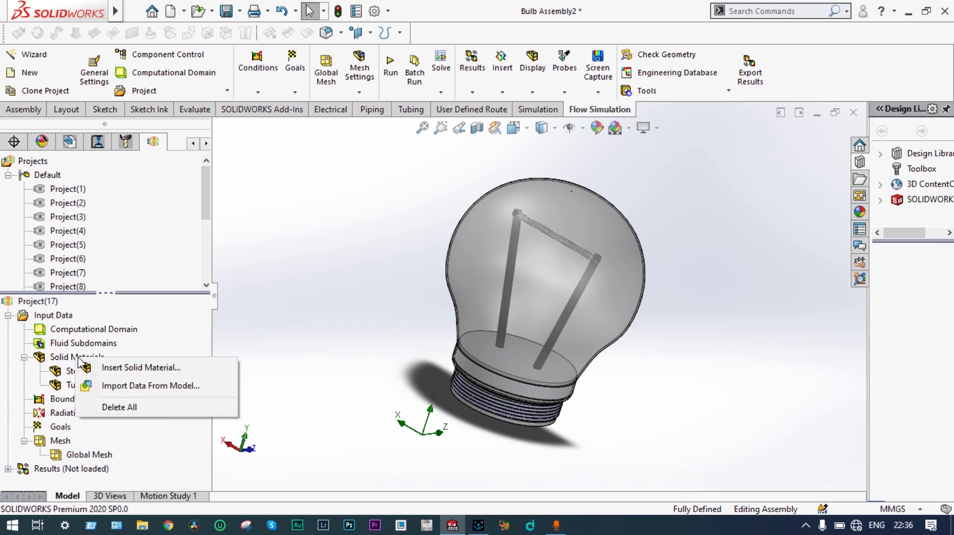
pyautogui.click(115, 370)
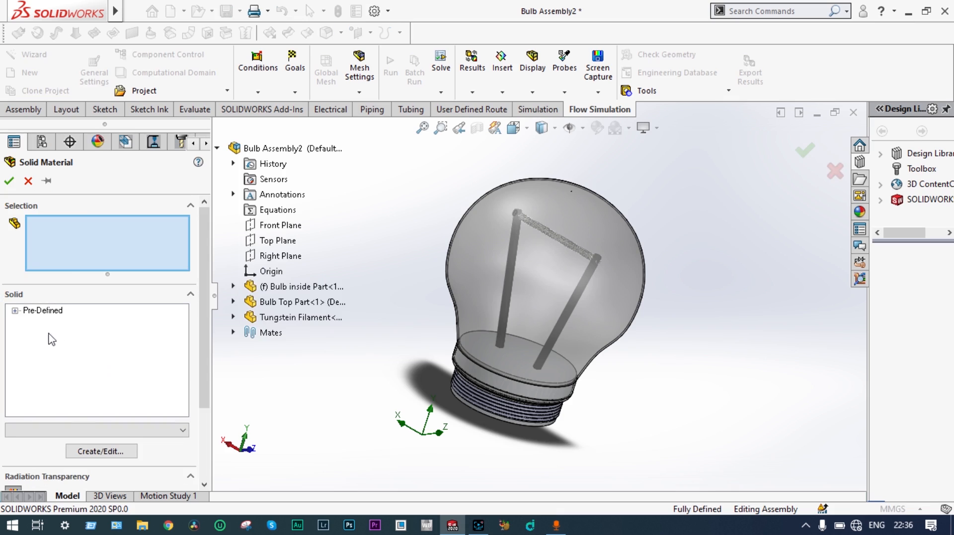
pyautogui.click(15, 311)
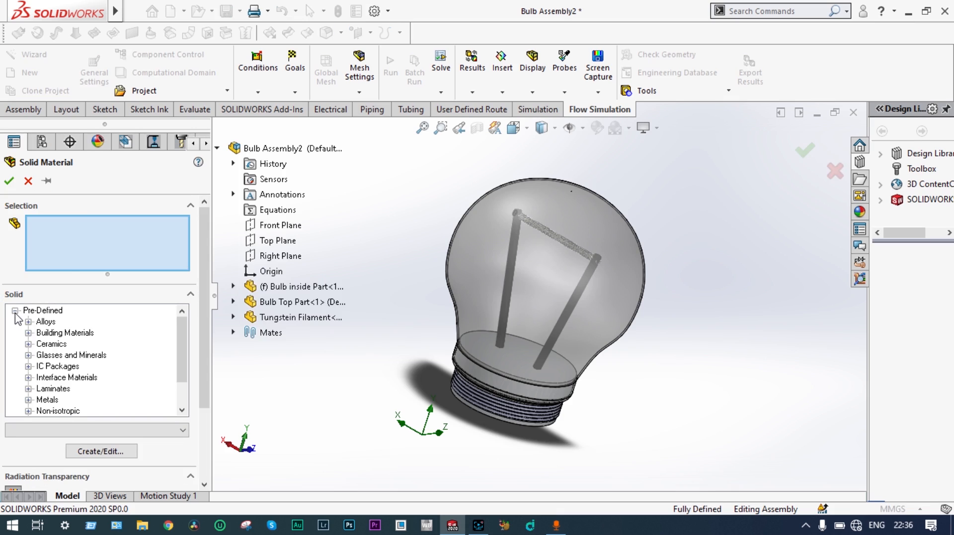
pyautogui.click(28, 355)
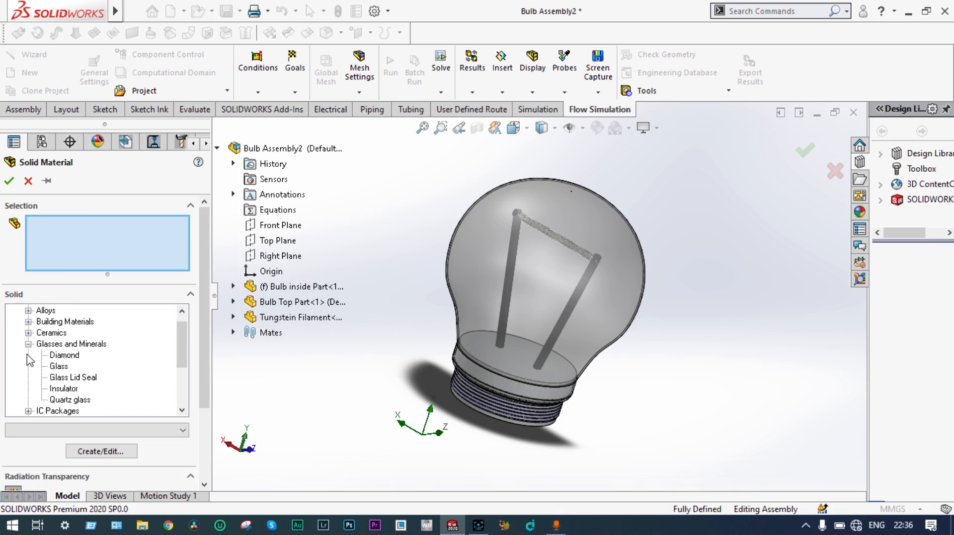
pyautogui.click(59, 366)
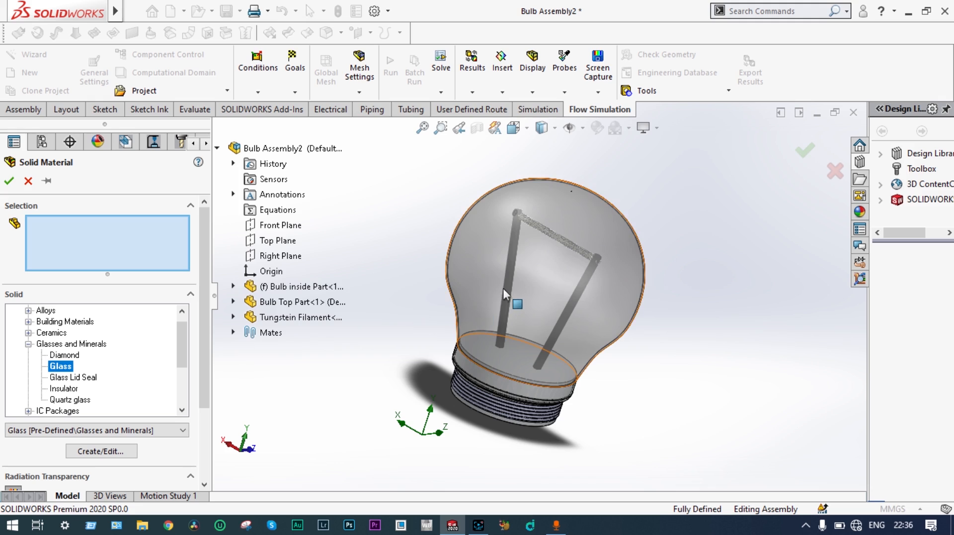
pyautogui.click(292, 306)
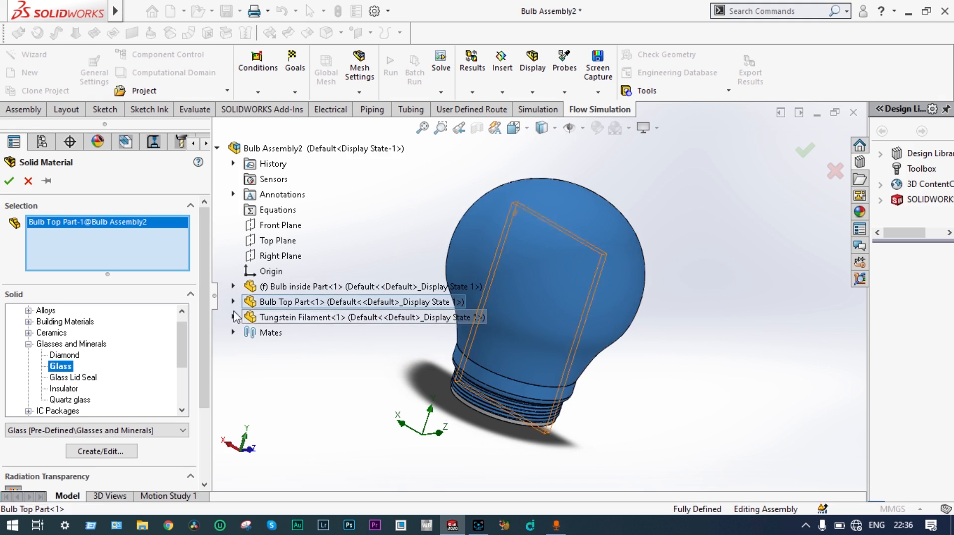
pyautogui.scroll(-3, 203, 314)
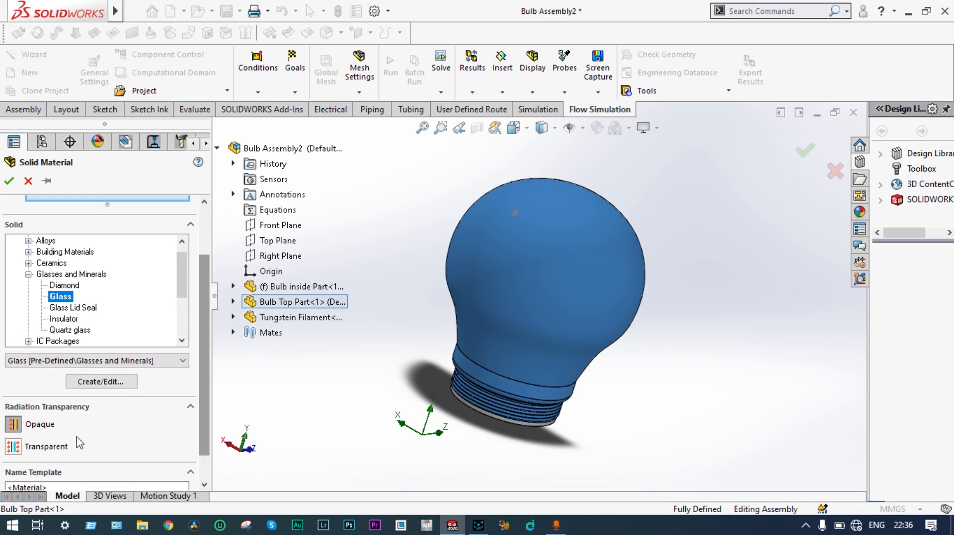
pyautogui.click(13, 448)
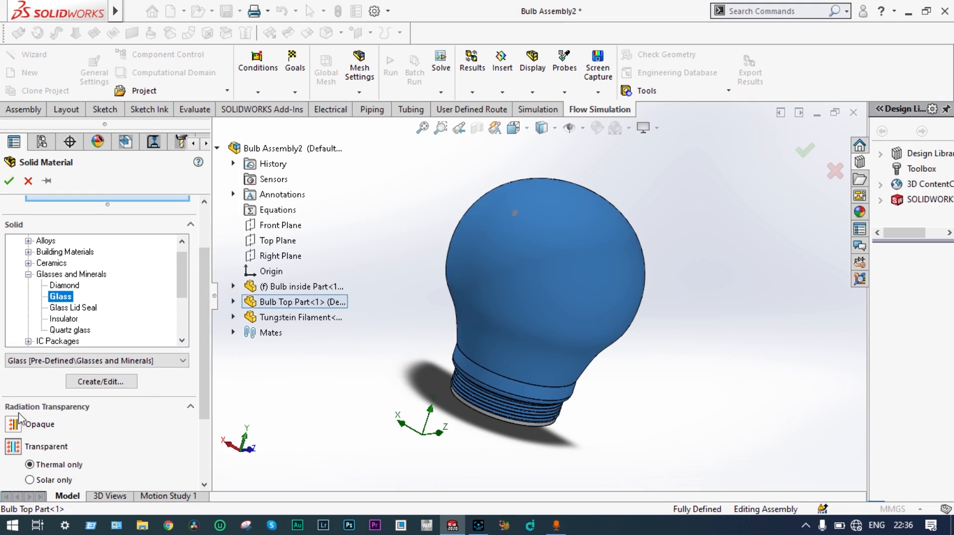
pyautogui.click(9, 181)
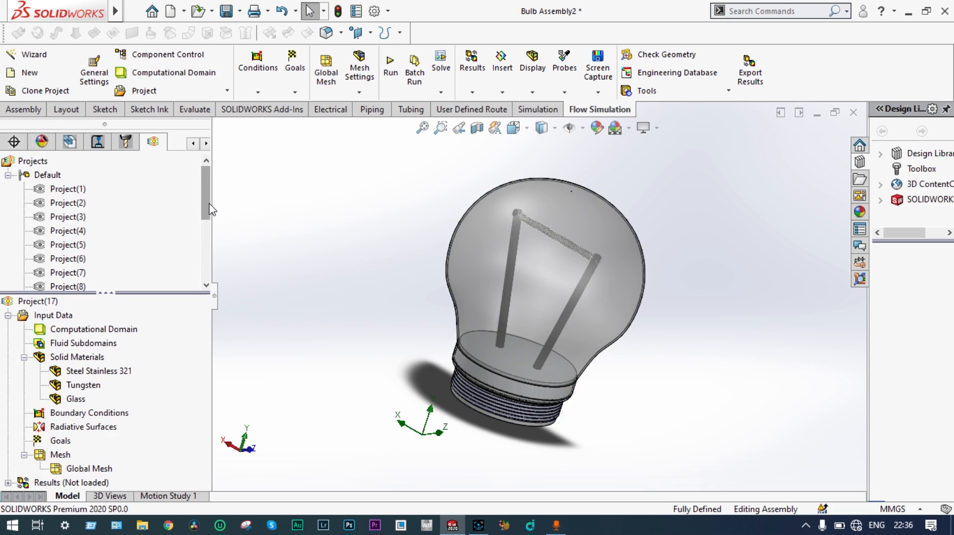
# Step: Add a Real Wall boundary condition on the Tungstein Filament component with a wall temperature of 2000 °C
pyautogui.moveTo(209, 206); pyautogui.dragTo(209, 255)
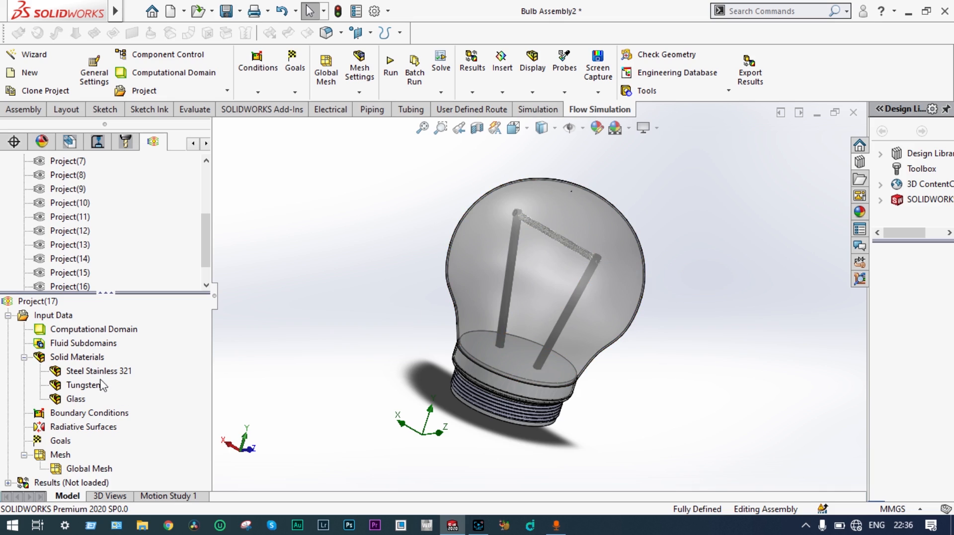
pyautogui.rightClick(88, 414)
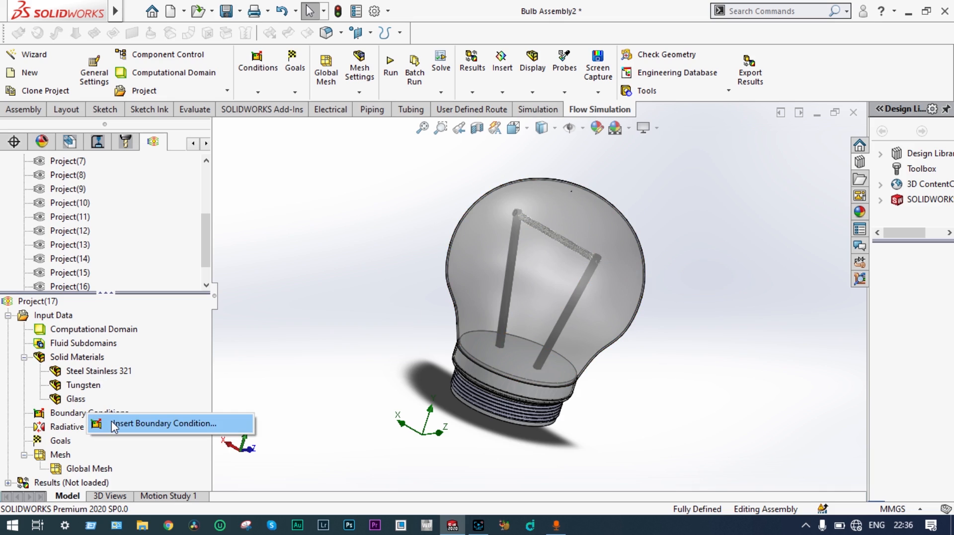
pyautogui.click(114, 425)
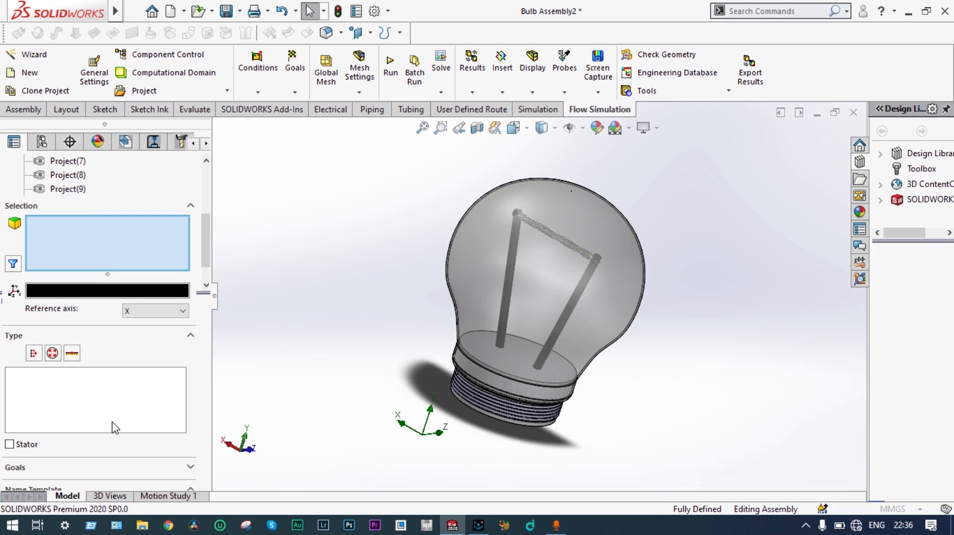
pyautogui.click(72, 354)
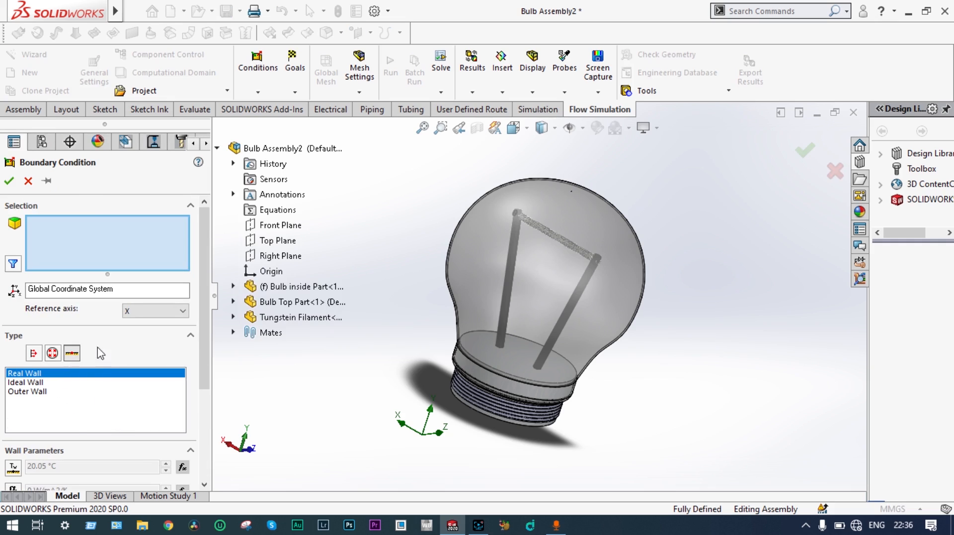
pyautogui.moveTo(201, 311); pyautogui.dragTo(204, 383)
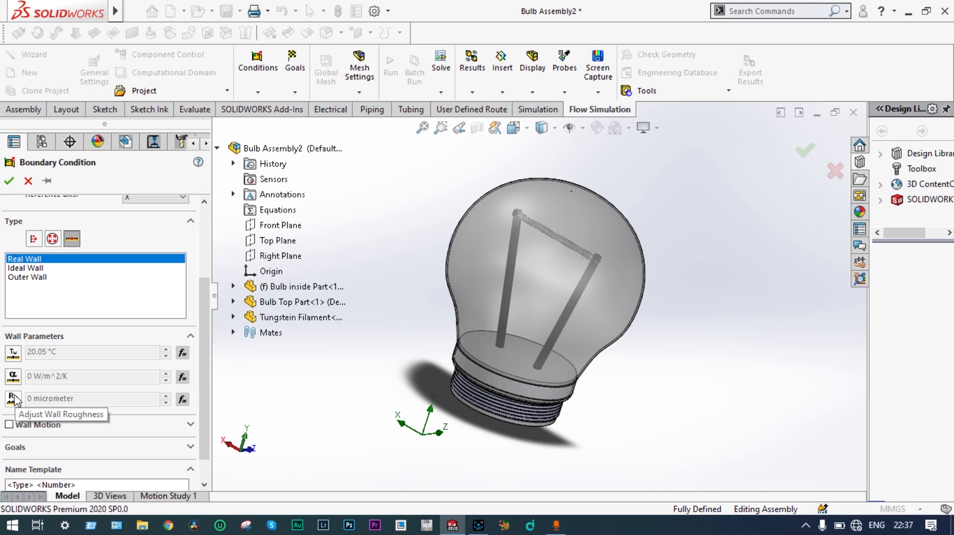
pyautogui.click(13, 354)
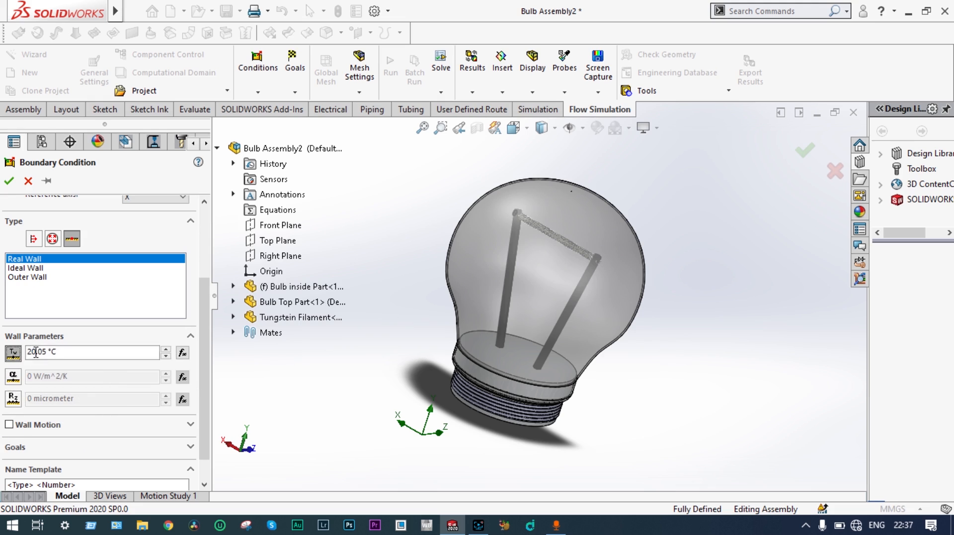
pyautogui.click(36, 352)
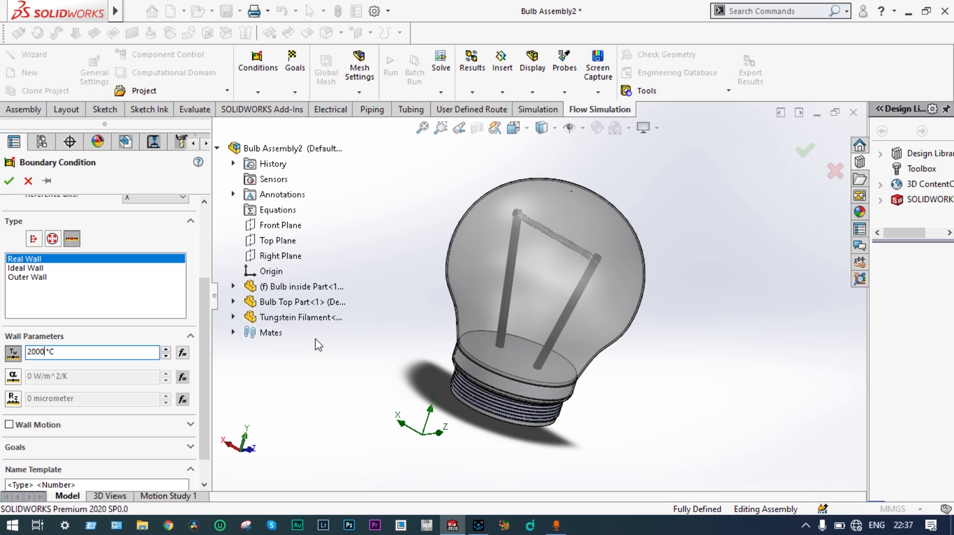
pyautogui.click(304, 322)
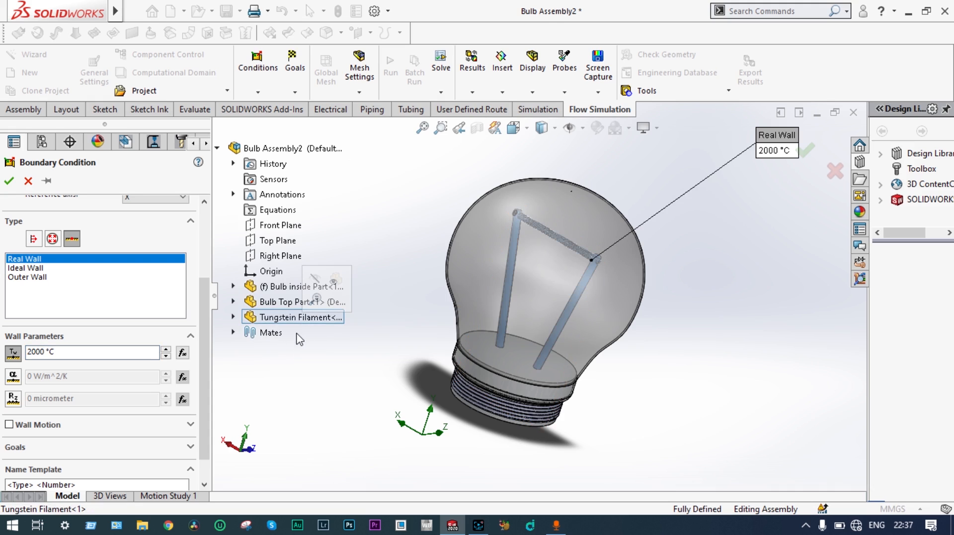
pyautogui.click(9, 182)
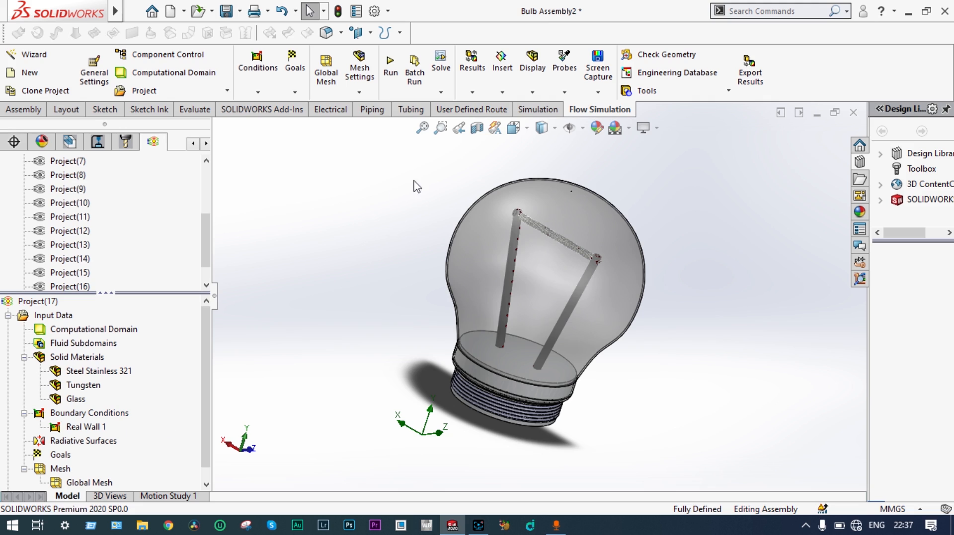
# Step: Apply a planar section view to the bulb assembly using the Front Plane with a 160 mm offset
pyautogui.click(477, 130)
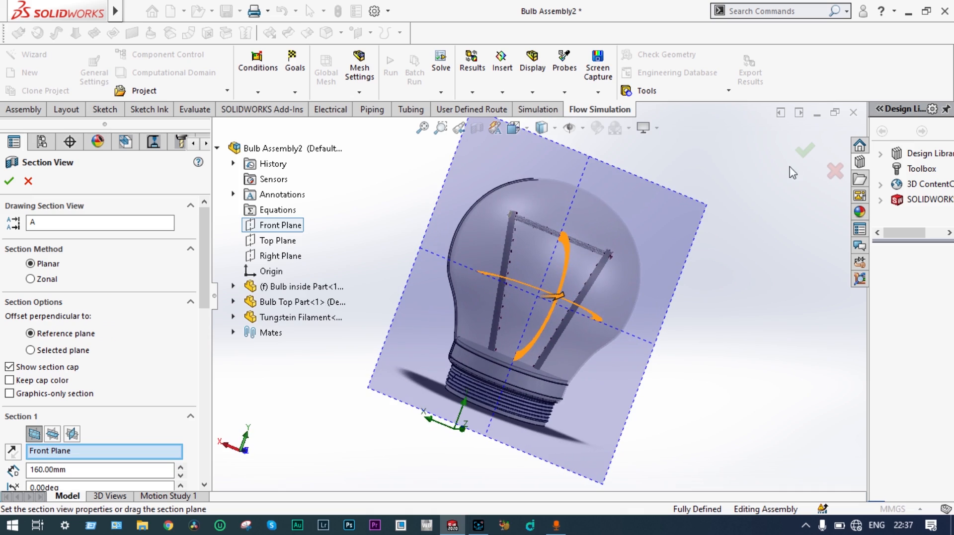
pyautogui.click(803, 150)
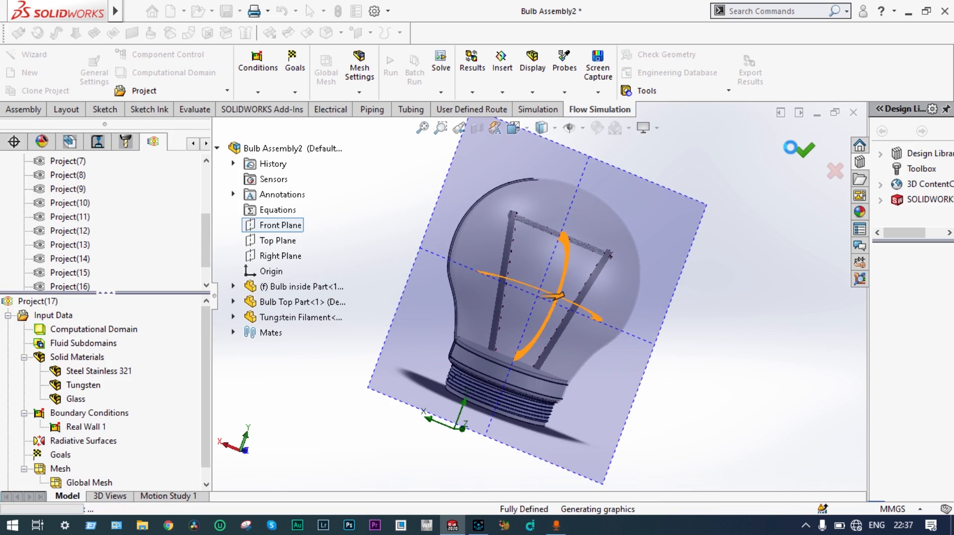
# Step: Start a radiative surface with the pre-defined Blackbody wall type on the Tungstein Filament component
pyautogui.moveTo(758, 219); pyautogui.dragTo(643, 458, button='middle')
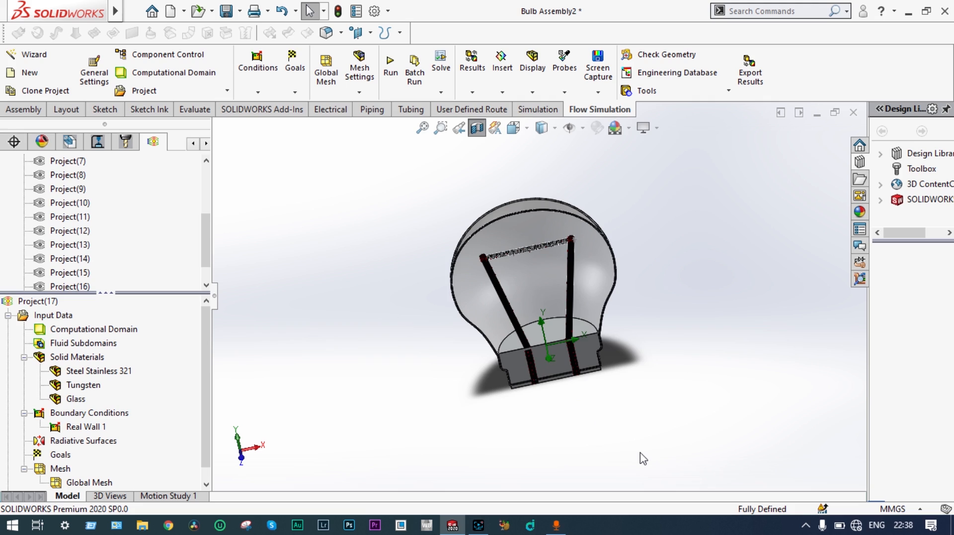
pyautogui.rightClick(95, 441)
pyautogui.click(129, 452)
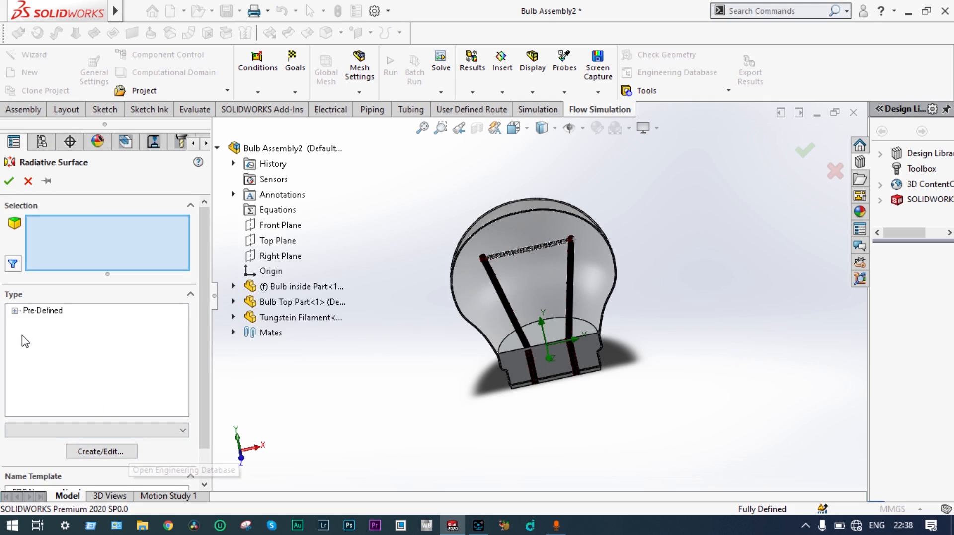
pyautogui.click(15, 311)
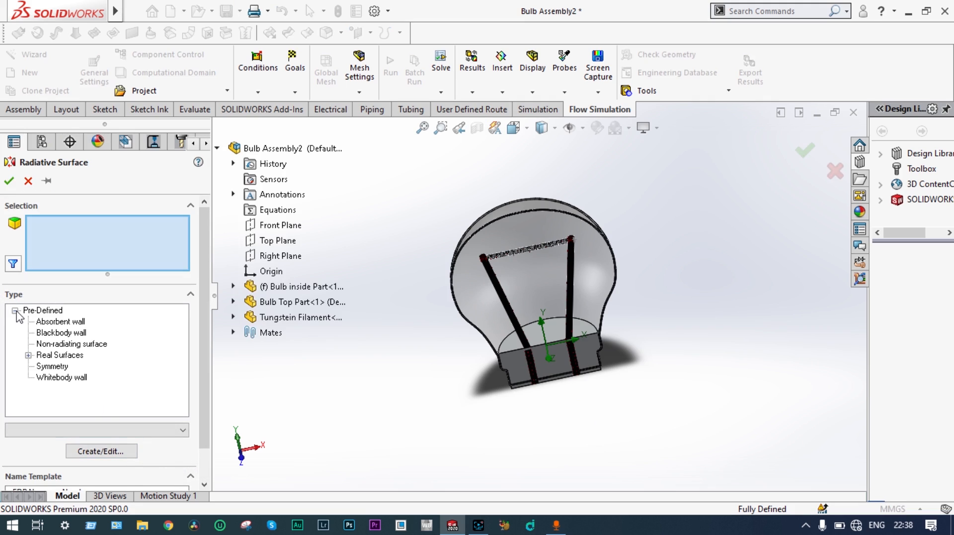
pyautogui.click(53, 334)
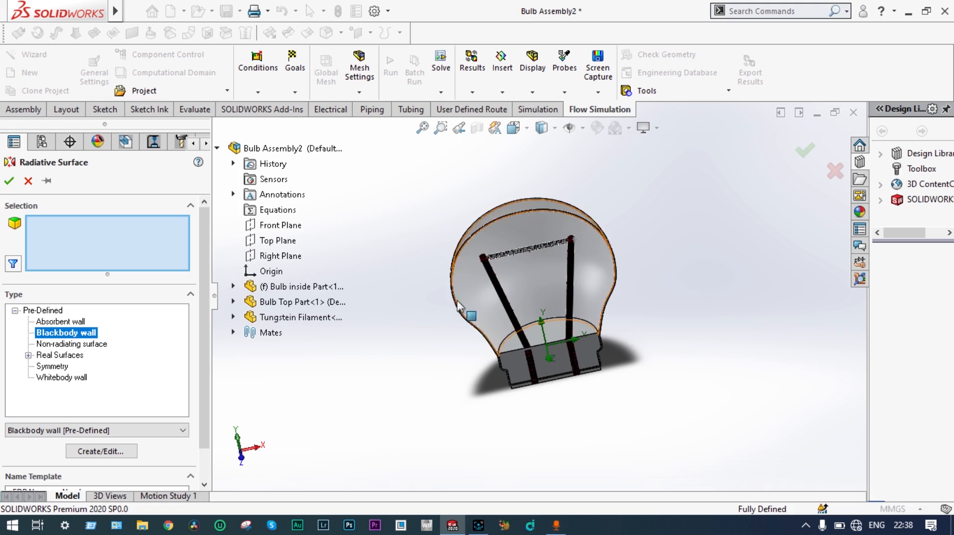
pyautogui.click(324, 320)
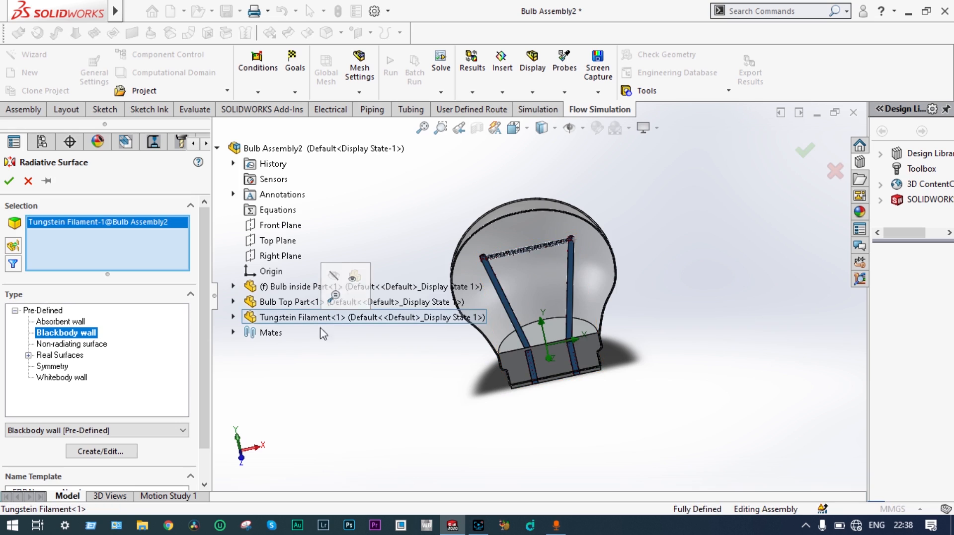
# Step: Add the inner face of the Bulb Top Part to the Blackbody wall selection and accept the radiative surface
pyautogui.moveTo(347, 388); pyautogui.dragTo(379, 332, button='middle')
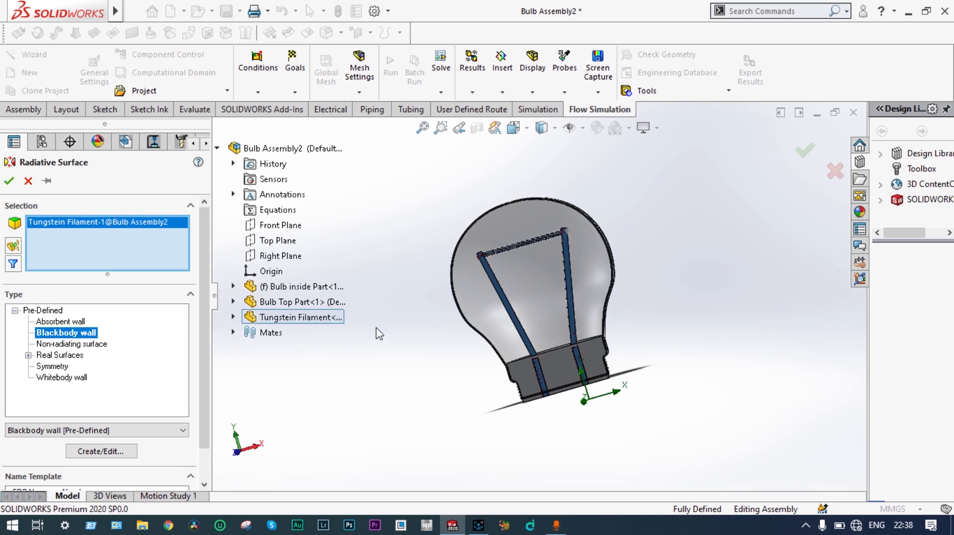
pyautogui.click(479, 288)
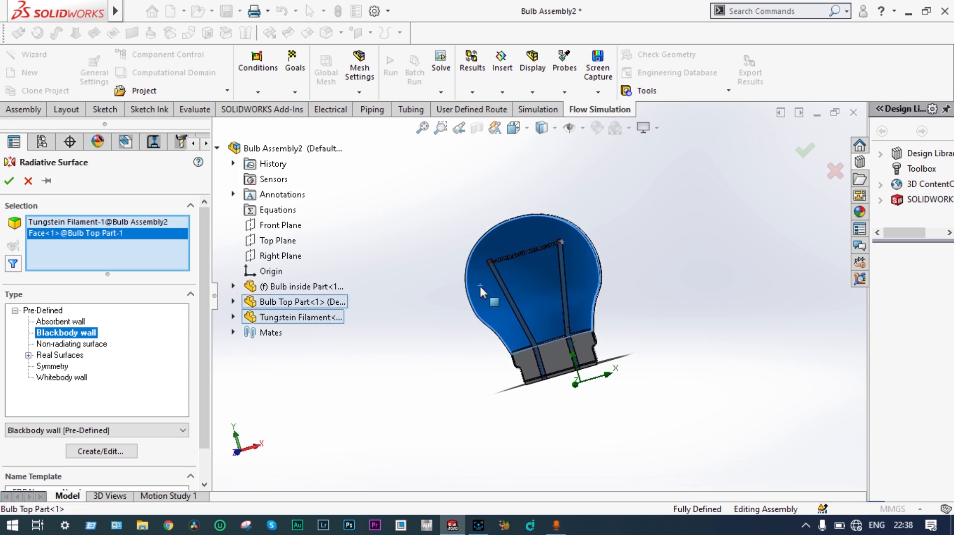
pyautogui.moveTo(478, 285)
pyautogui.mouseDown(button='middle')
pyautogui.moveTo(502, 290)
pyautogui.moveTo(488, 283)
pyautogui.mouseUp(button='middle')
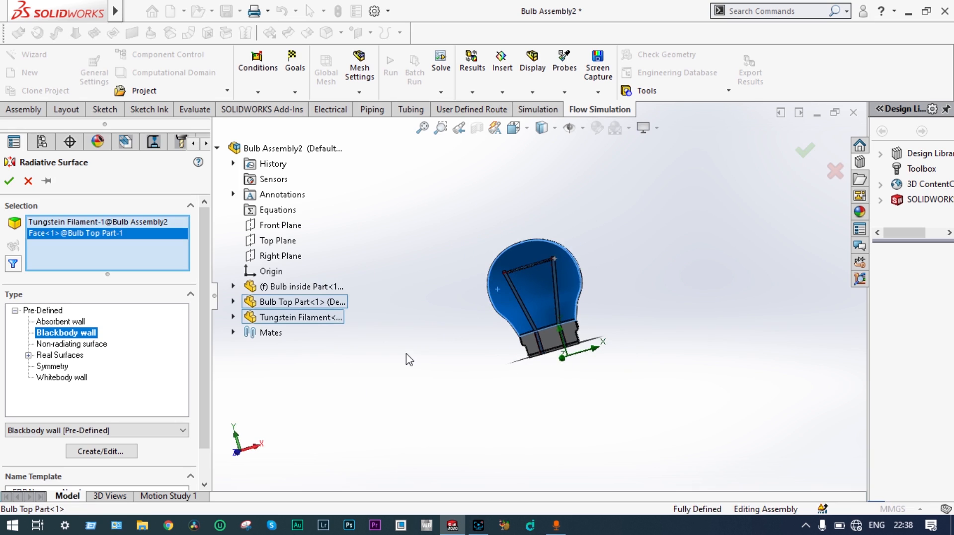
pyautogui.scroll(4, 406, 354)
pyautogui.scroll(5, 578, 272)
pyautogui.moveTo(578, 272); pyautogui.dragTo(578, 277, button='middle')
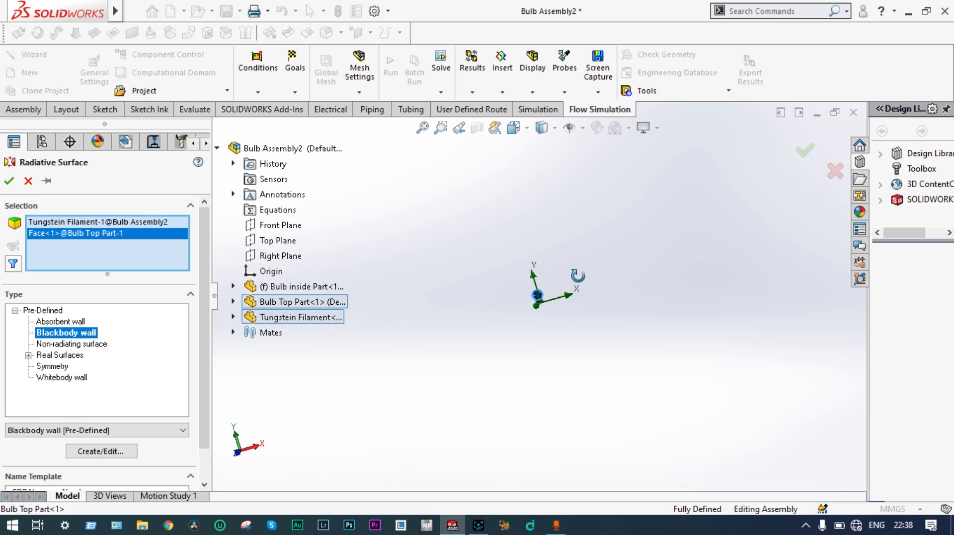
pyautogui.click(422, 128)
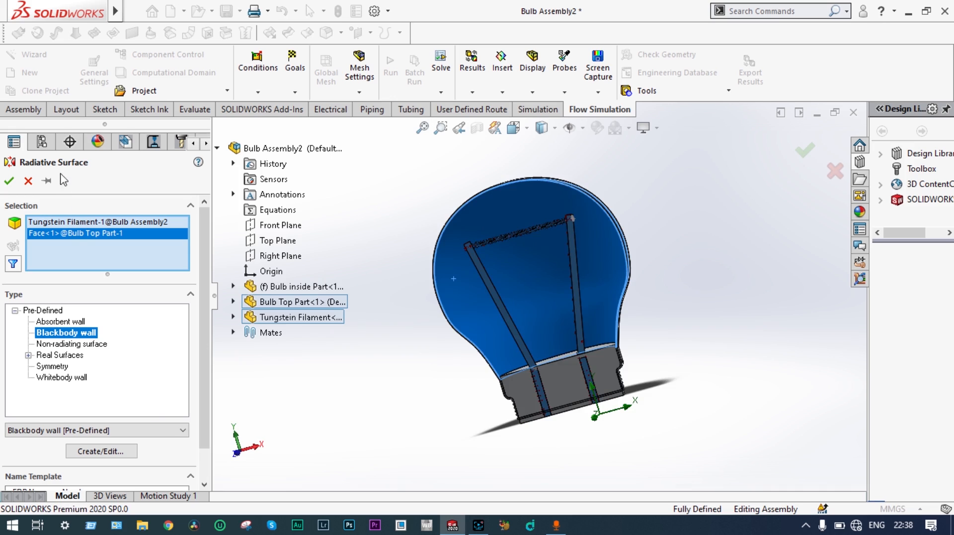
pyautogui.click(9, 181)
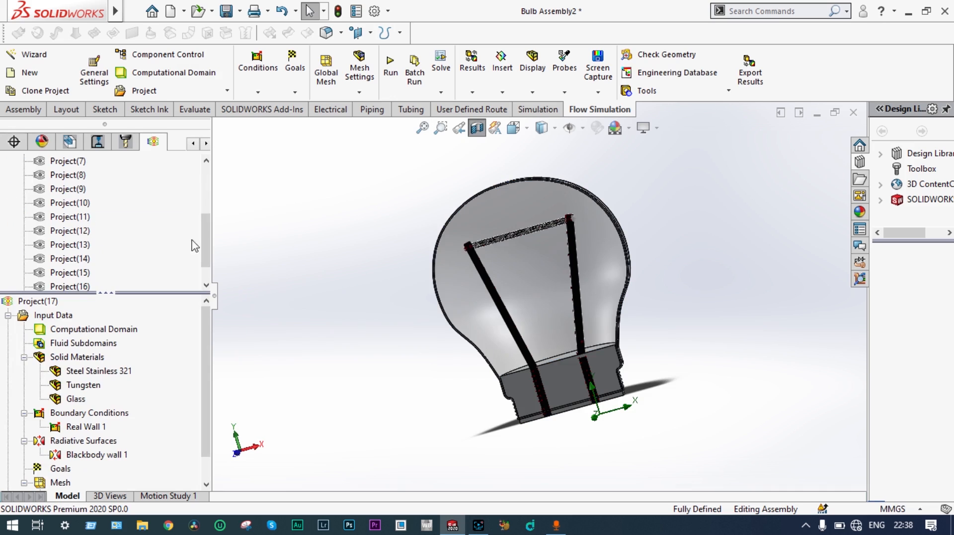
# Step: Insert a radiative surface of the pre-defined Whitebody wall type on the flat upper face of the Bulb inside Part
pyautogui.scroll(3, 335, 244)
pyautogui.moveTo(334, 244); pyautogui.dragTo(512, 336, button='middle')
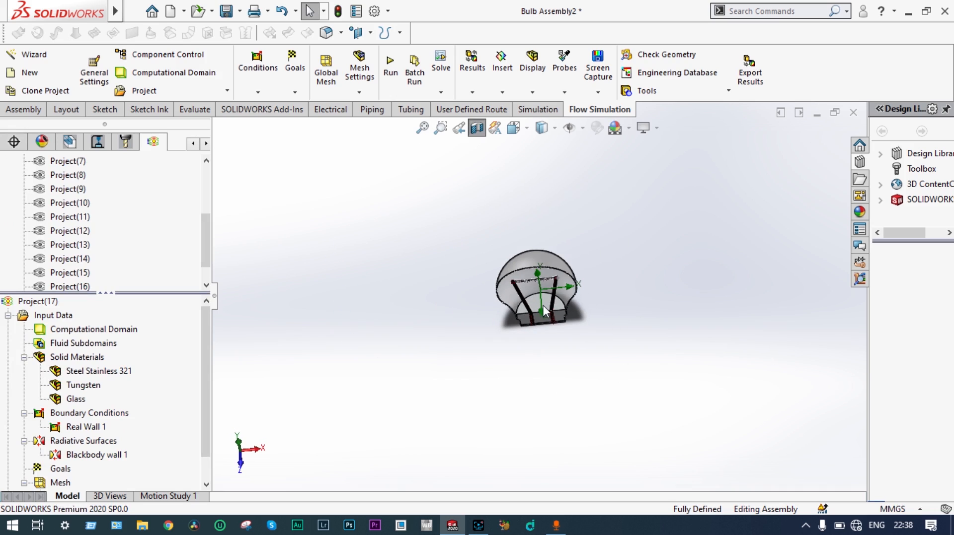
pyautogui.scroll(3, 528, 309)
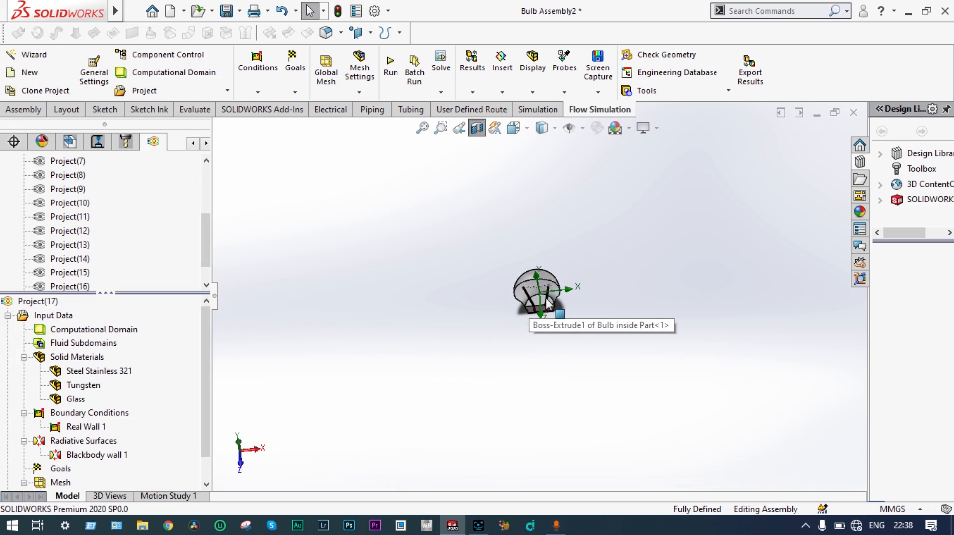
pyautogui.click(437, 131)
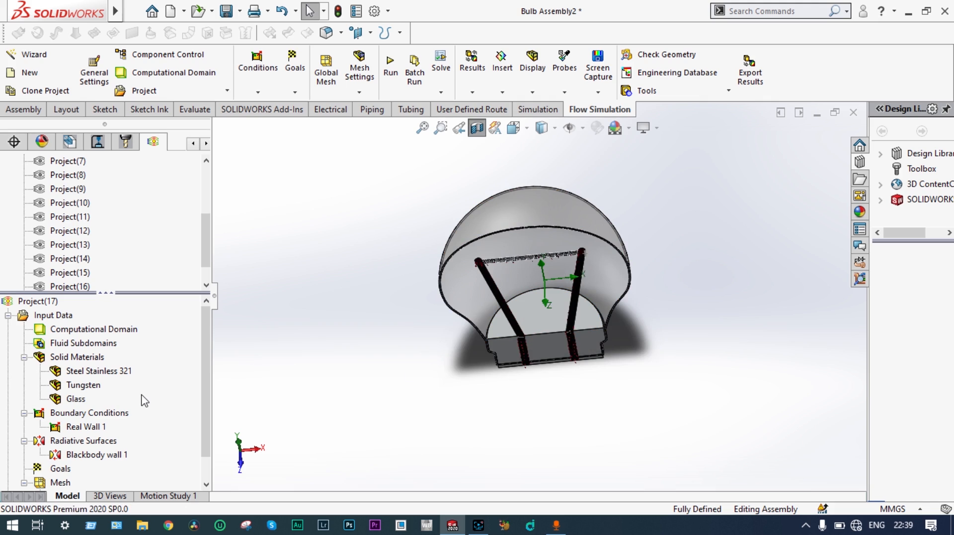
pyautogui.rightClick(105, 445)
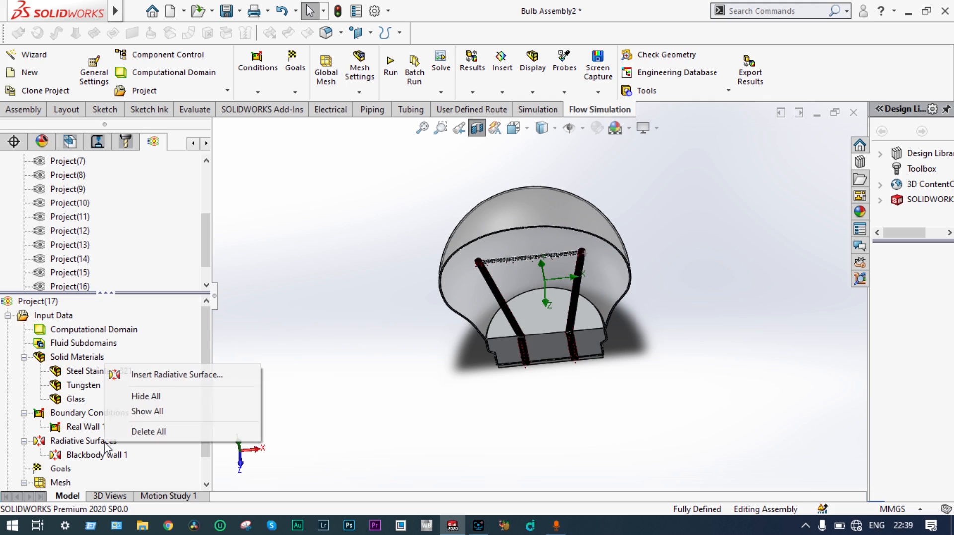
pyautogui.click(160, 377)
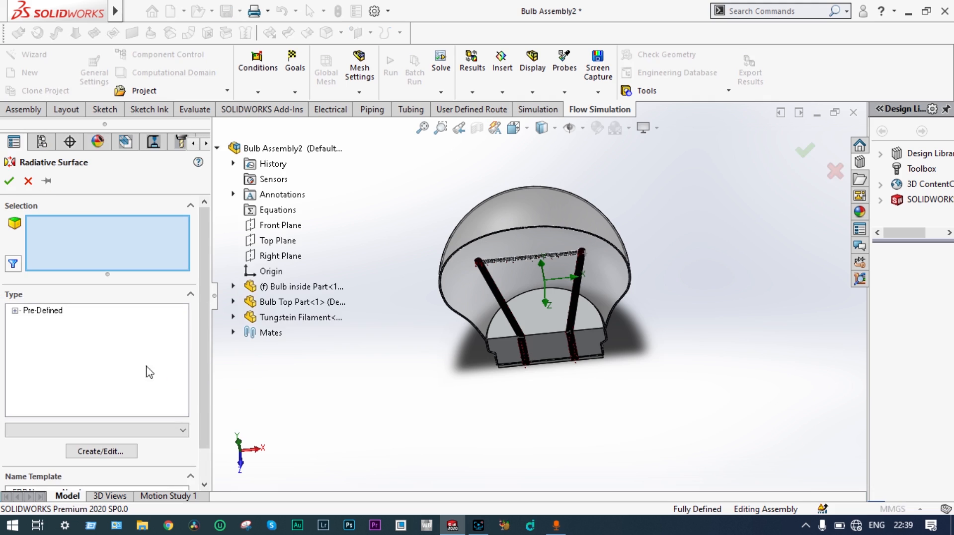
pyautogui.click(16, 311)
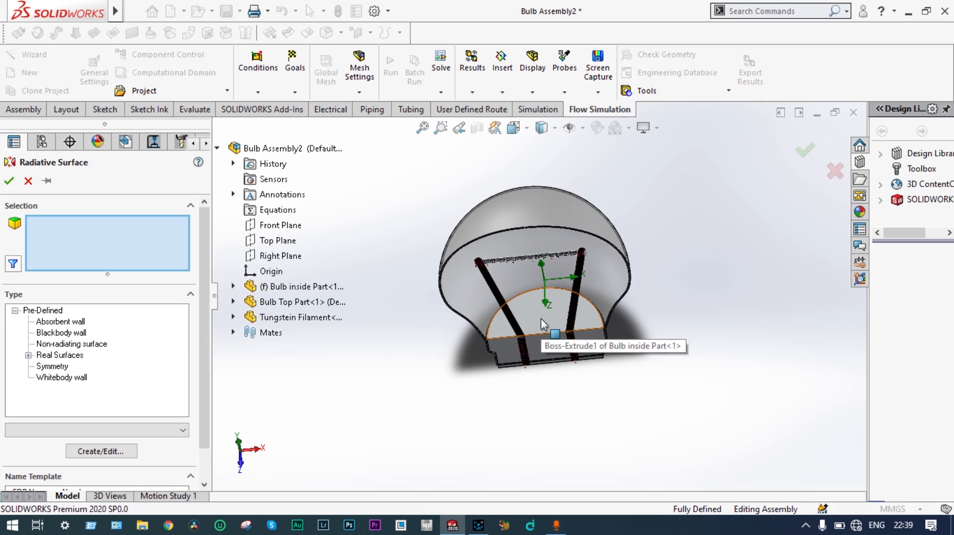
pyautogui.click(80, 378)
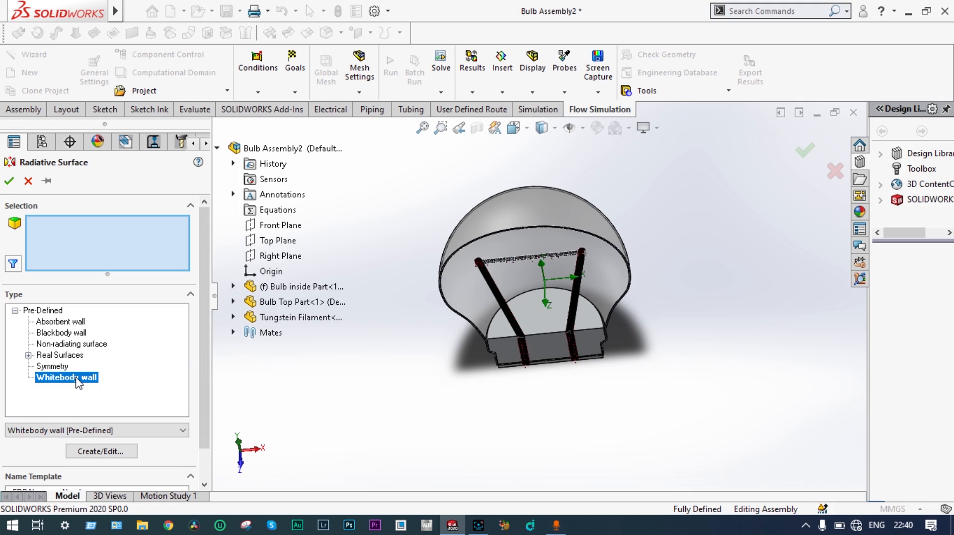
pyautogui.click(529, 326)
pyautogui.click(9, 181)
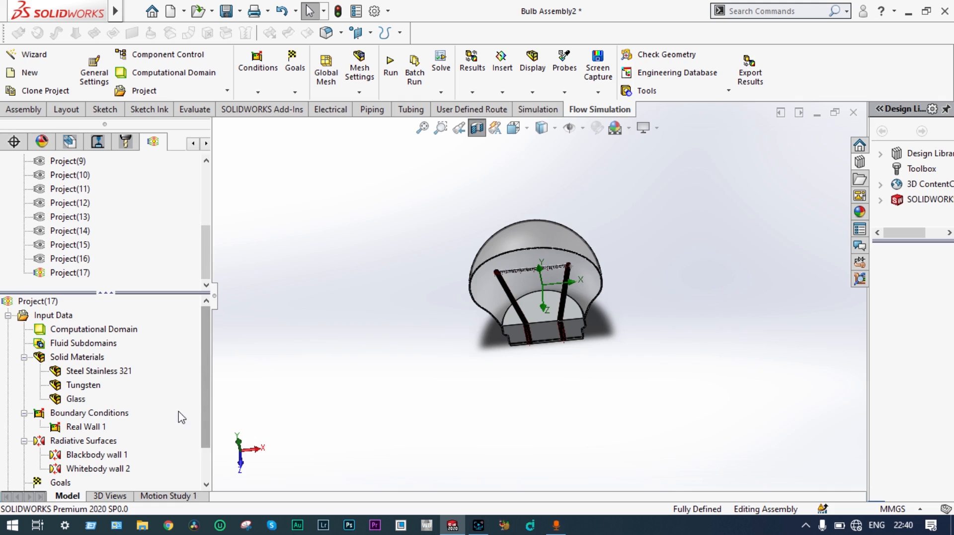
# Step: Turn off the section view and insert a surface goal for average Temperature (Solid) on the upper face of the Bulb inside Part
pyautogui.moveTo(207, 379); pyautogui.dragTo(208, 416)
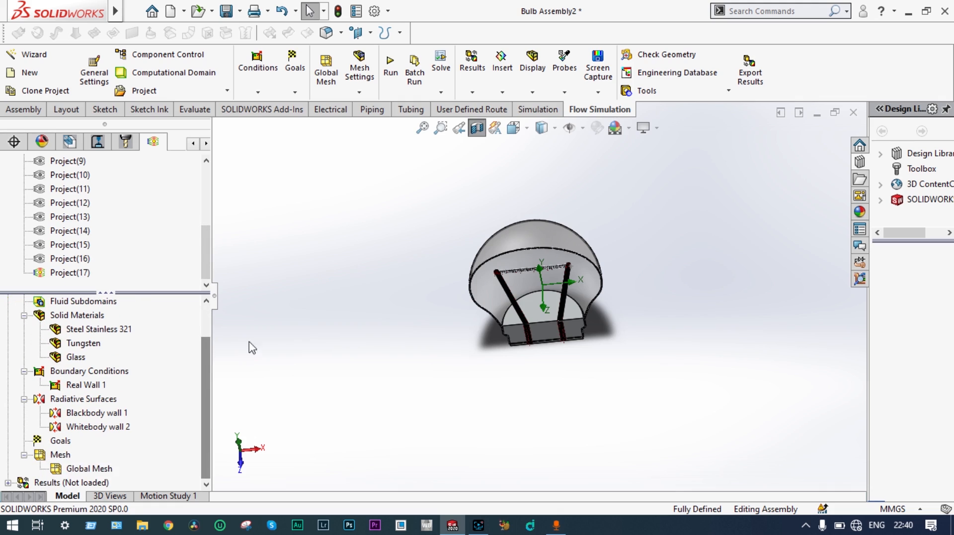
pyautogui.click(478, 129)
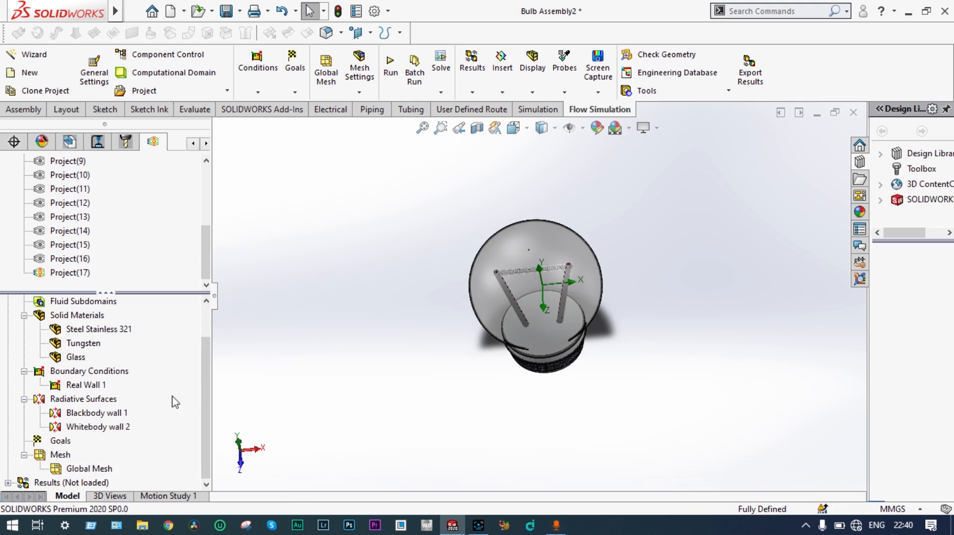
pyautogui.rightClick(54, 442)
pyautogui.click(110, 394)
pyautogui.moveTo(178, 336); pyautogui.dragTo(191, 437)
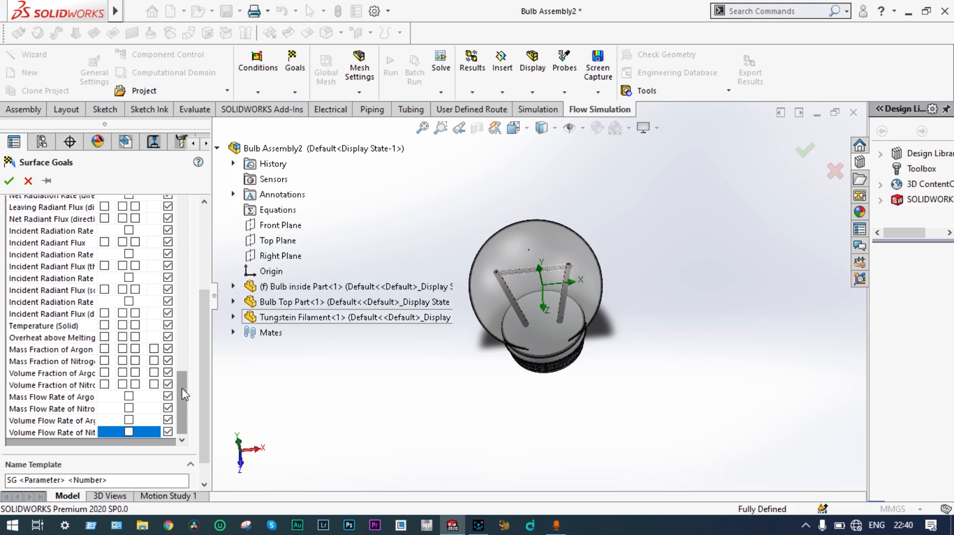
pyautogui.moveTo(207, 368); pyautogui.dragTo(213, 417)
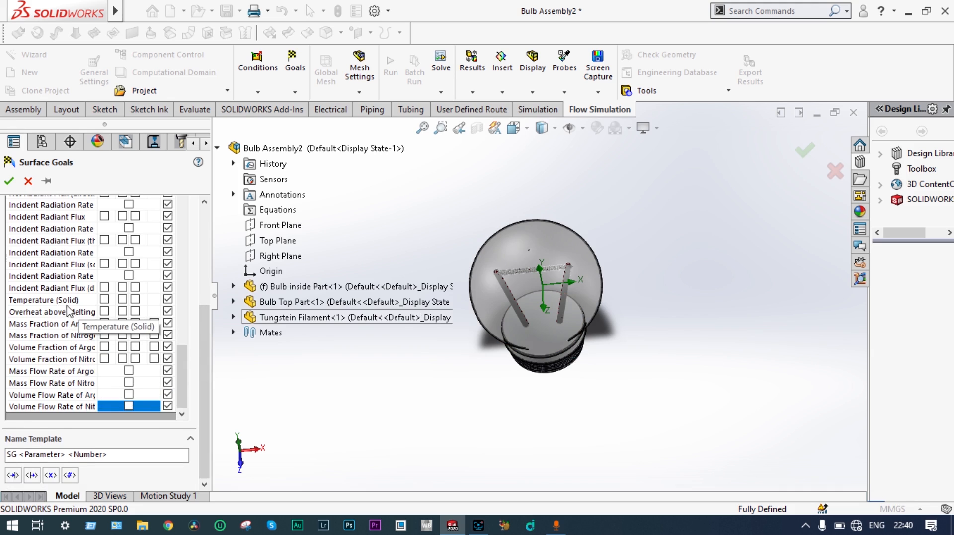
pyautogui.click(123, 300)
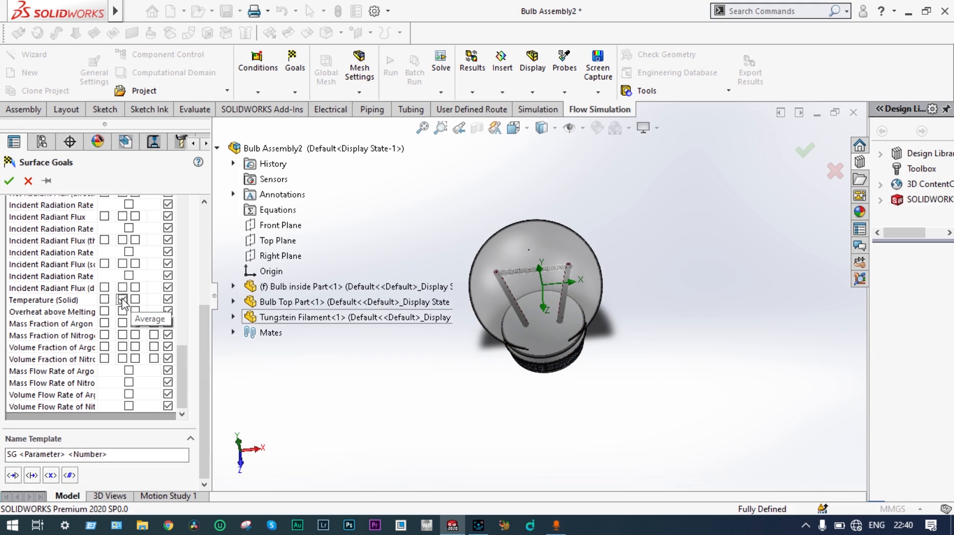
pyautogui.scroll(10, 123, 303)
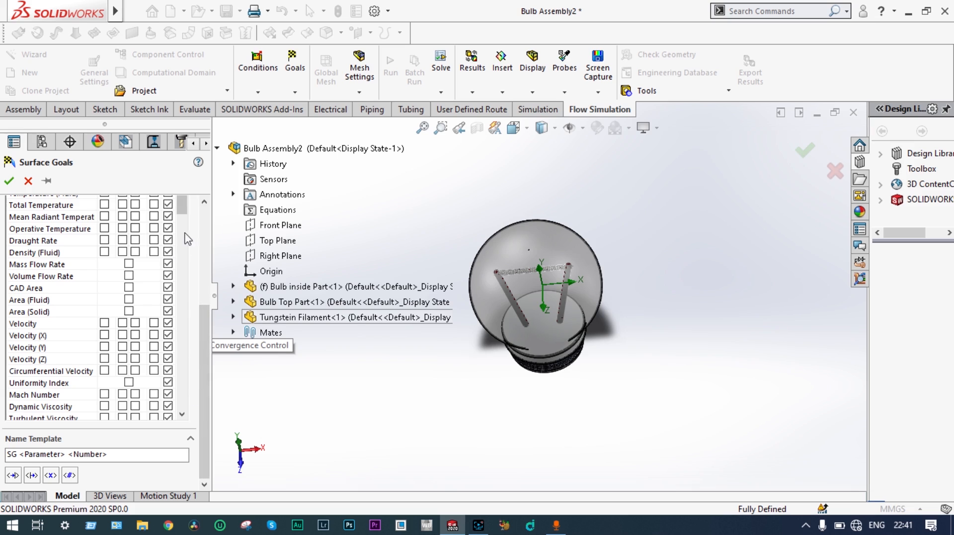
pyautogui.scroll(-10, 188, 214)
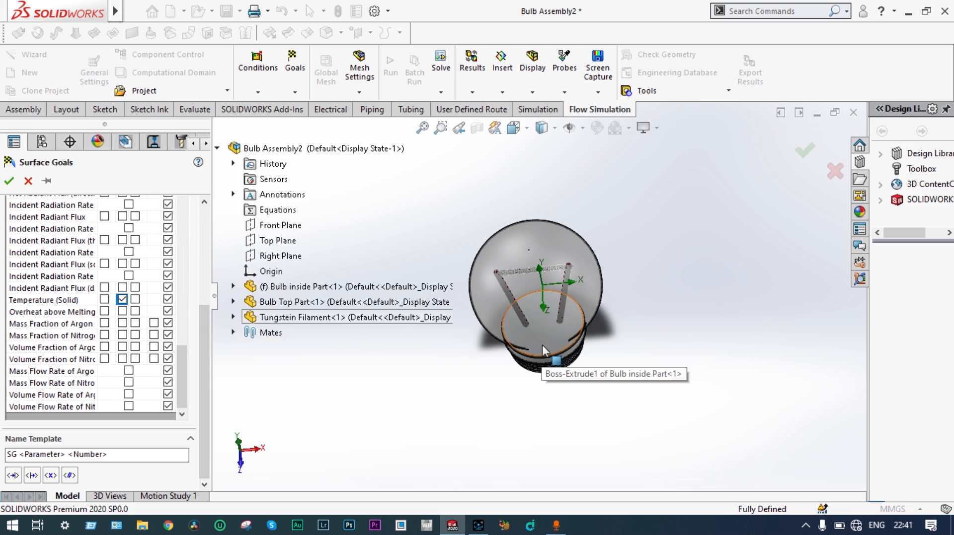
pyautogui.click(542, 346)
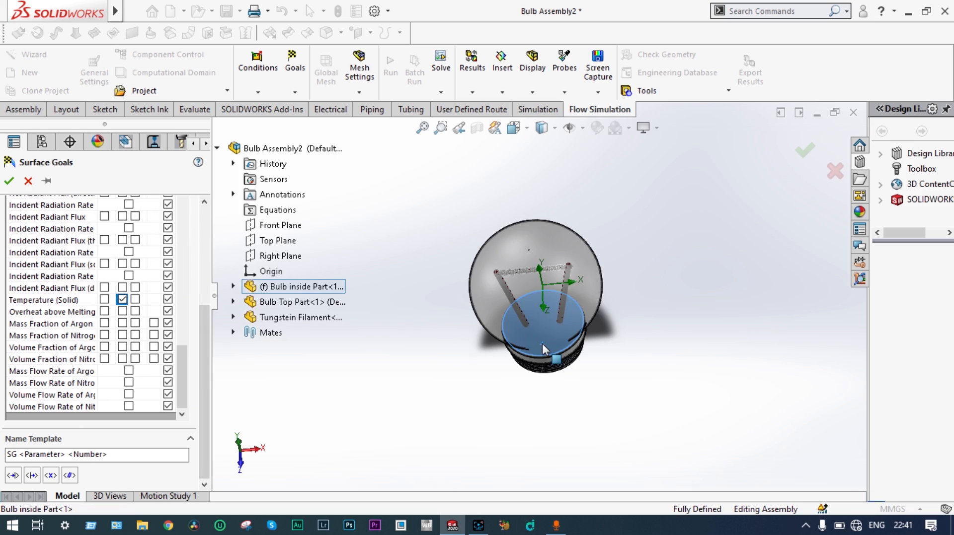
pyautogui.click(9, 180)
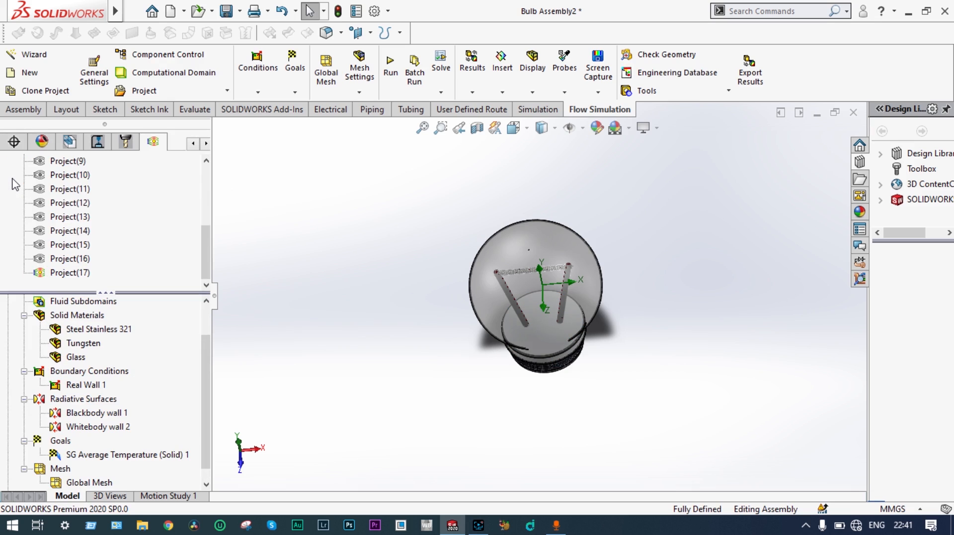
# Step: Reapply the Front Plane section view with a 160 mm offset and rename the surface goal as SG Average Temperature base of bulb
pyautogui.click(481, 130)
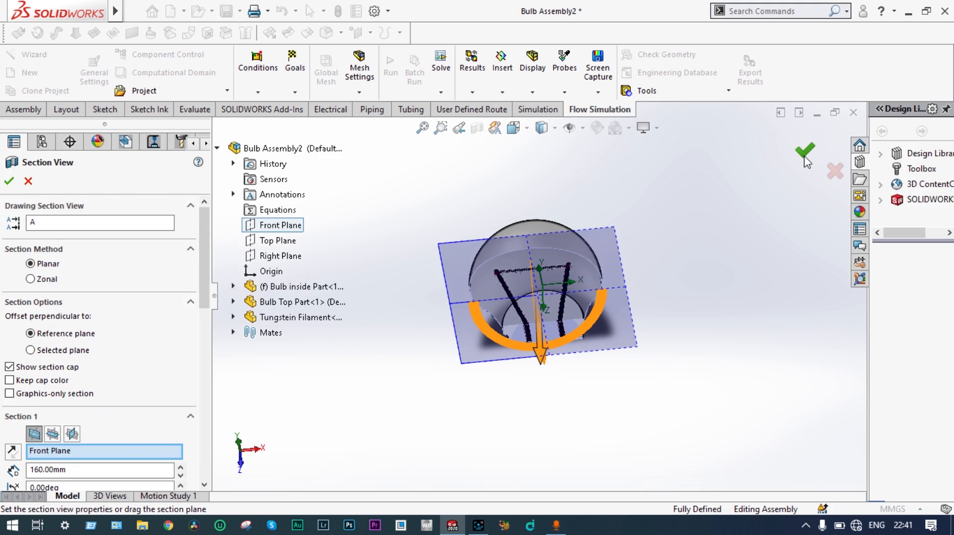
pyautogui.click(805, 162)
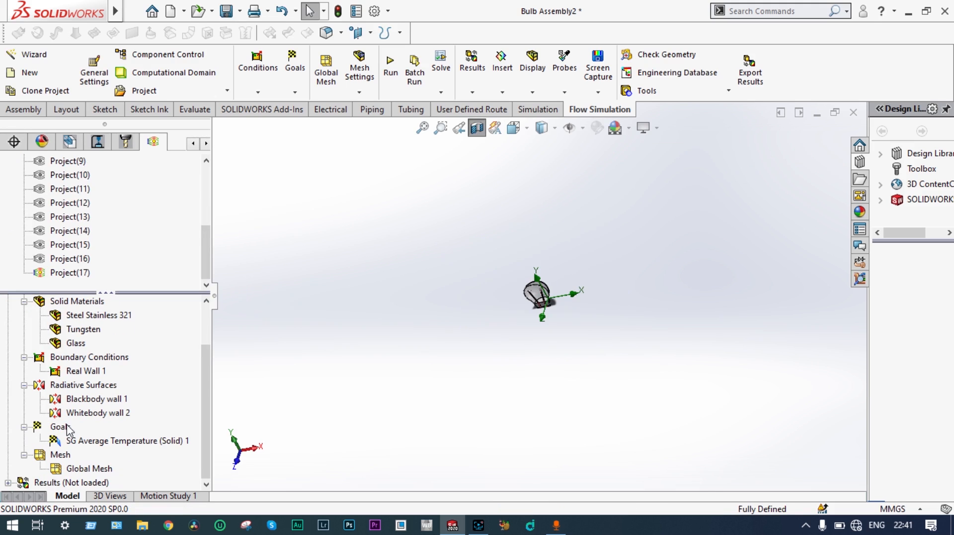
pyautogui.click(170, 445)
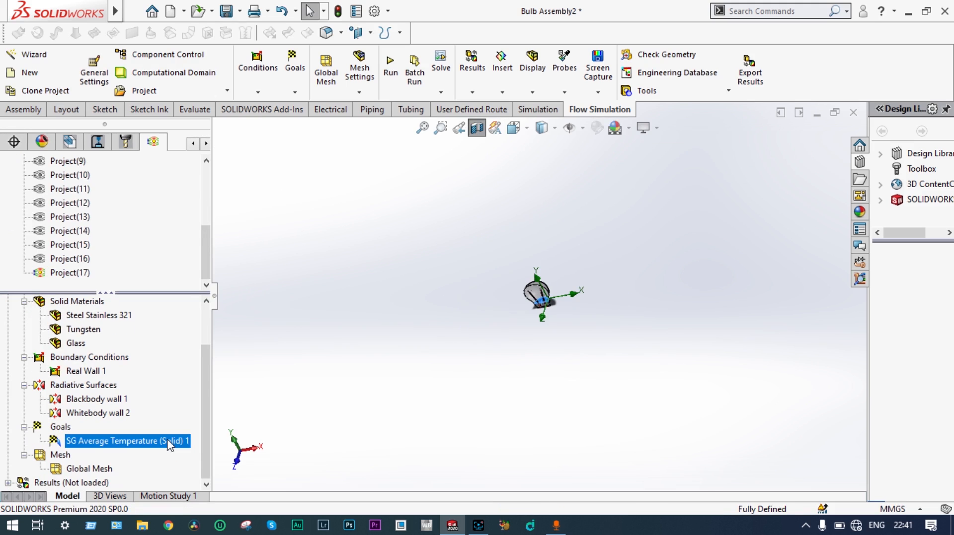
pyautogui.doubleClick(170, 445)
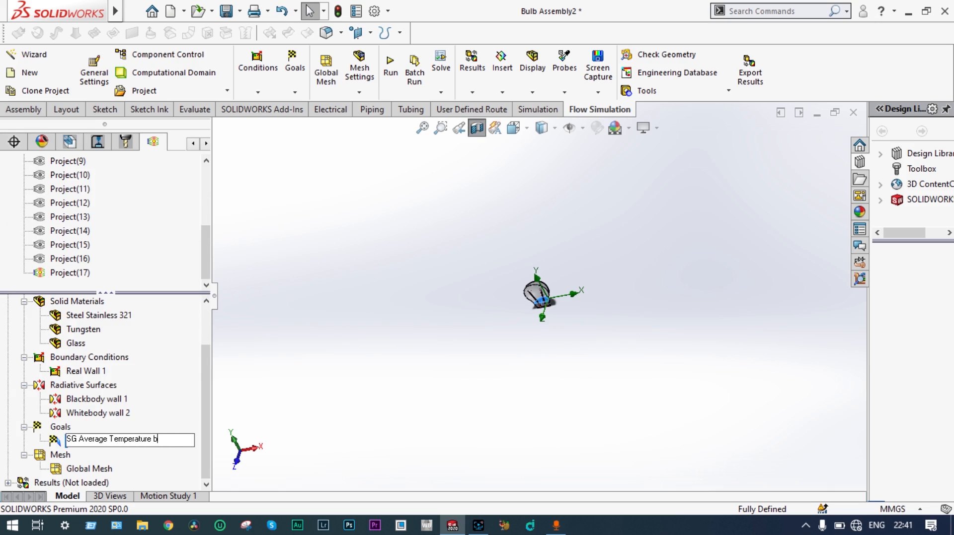
pyautogui.write('base of bulb')
pyautogui.press('Return')
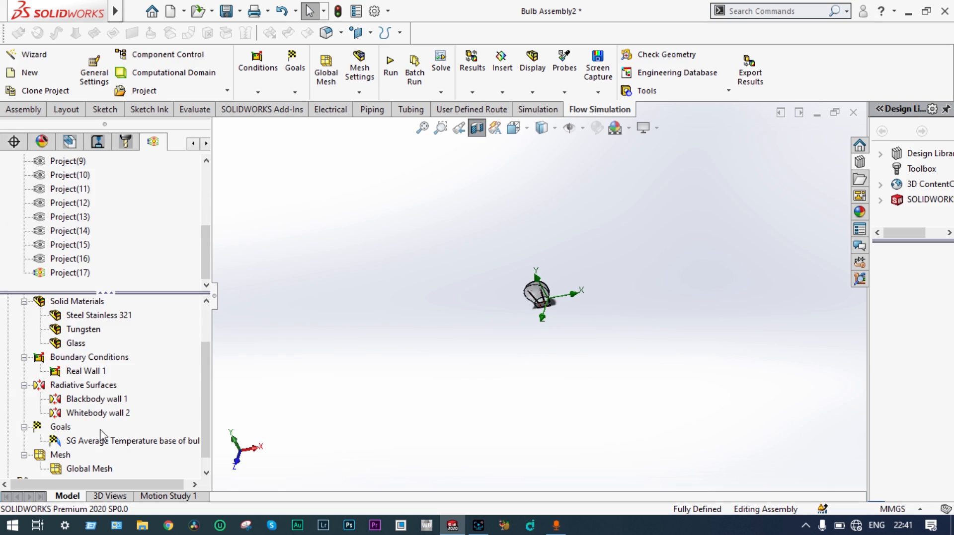
# Step: Insert a surface goal for average Temperature (Solid) on the inner face of the Bulb Top Part and rename it after the bulb's inner surface
pyautogui.rightClick(68, 430)
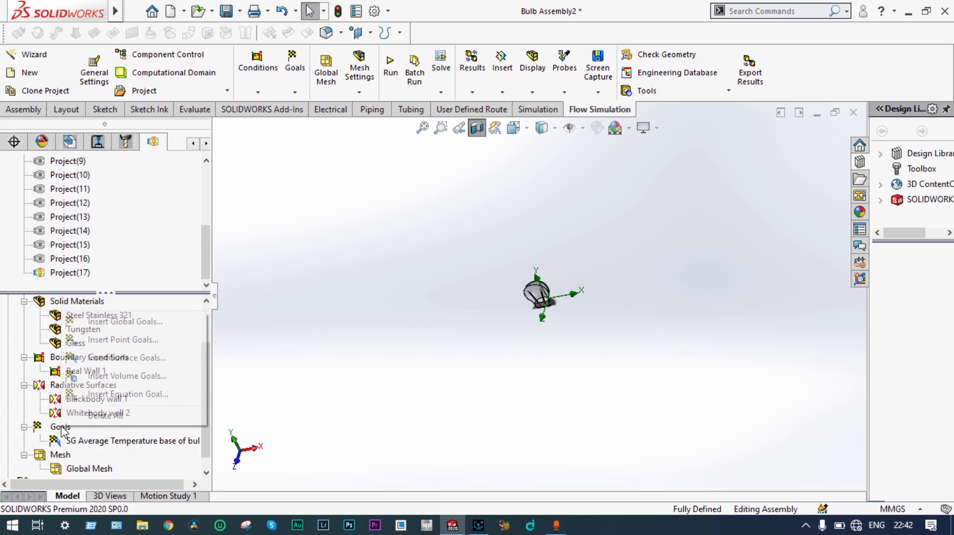
pyautogui.click(128, 358)
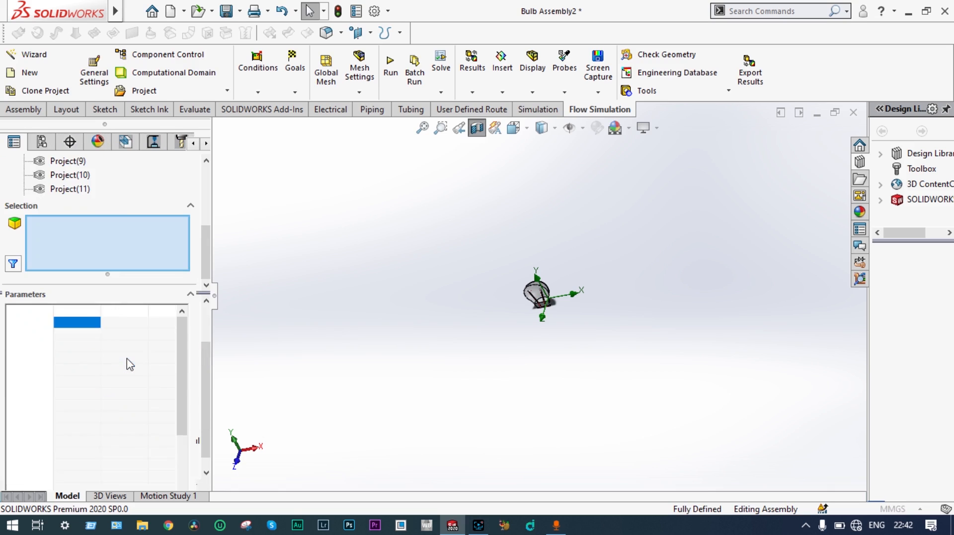
pyautogui.click(423, 128)
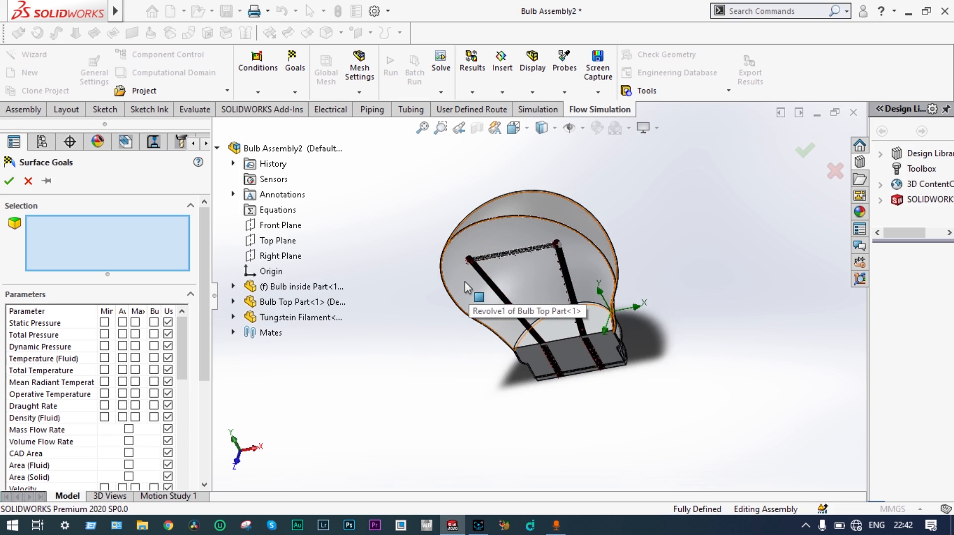
pyautogui.click(464, 282)
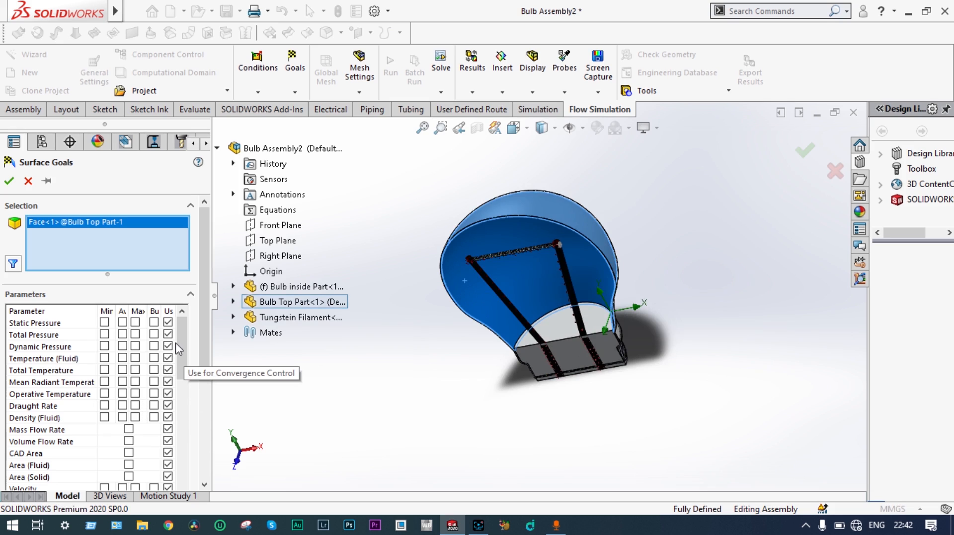
pyautogui.moveTo(180, 334); pyautogui.dragTo(194, 479)
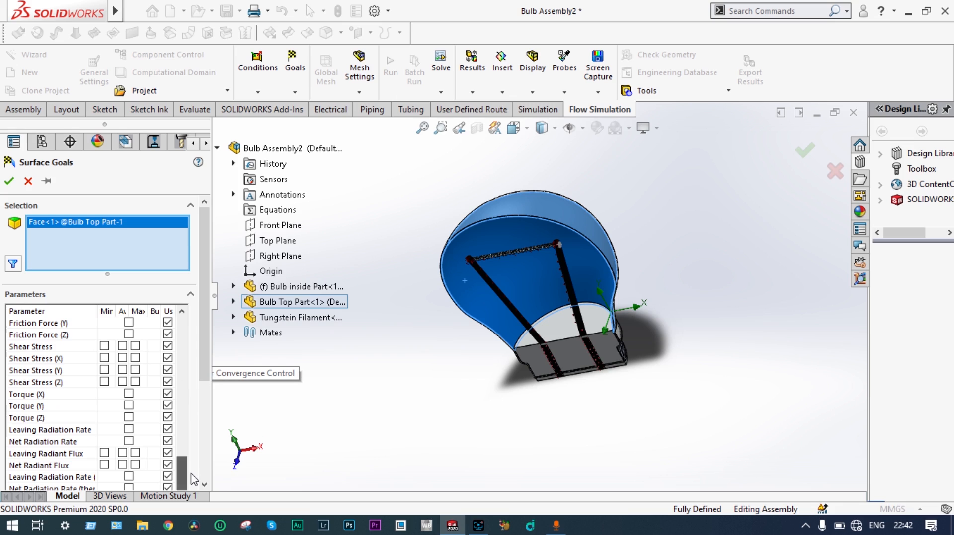
pyautogui.moveTo(205, 370); pyautogui.dragTo(204, 450)
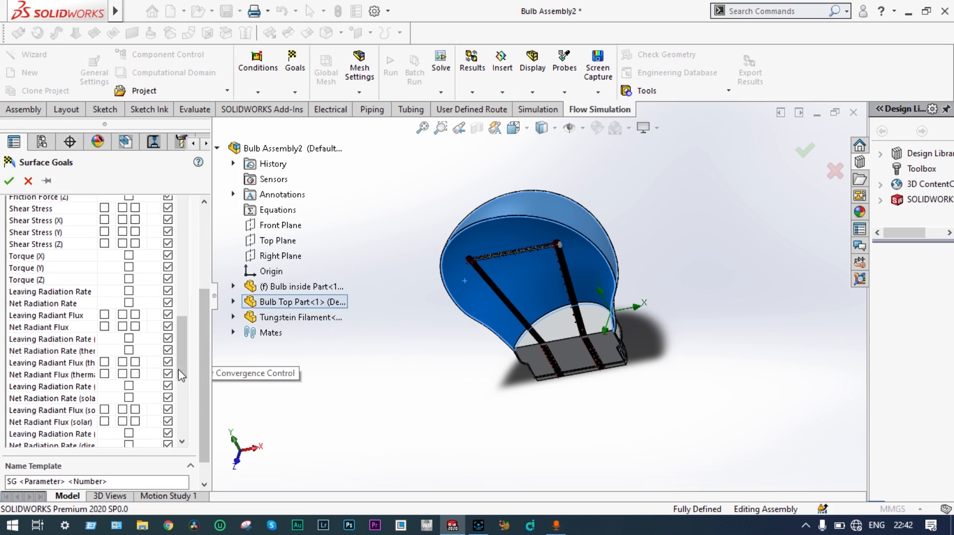
pyautogui.moveTo(177, 364); pyautogui.dragTo(186, 437)
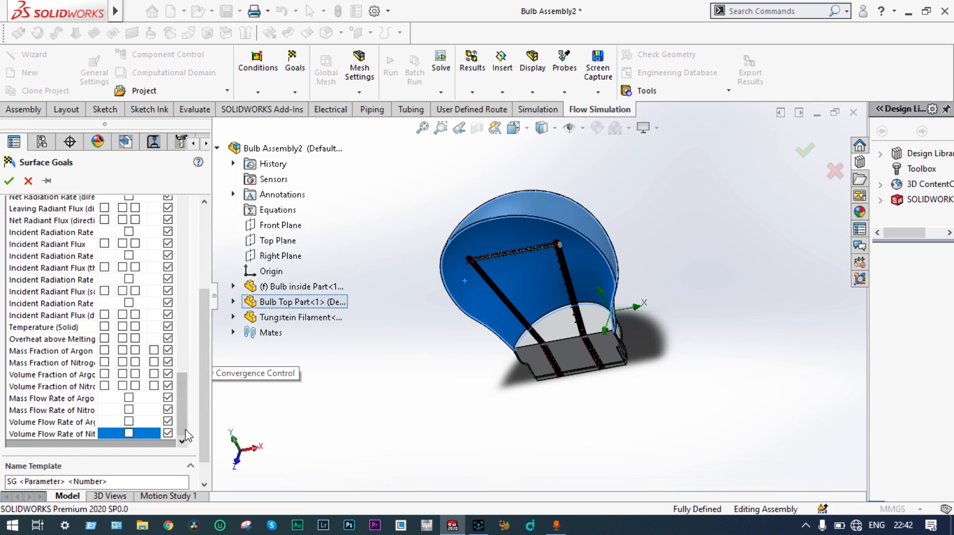
pyautogui.moveTo(204, 373); pyautogui.dragTo(210, 412)
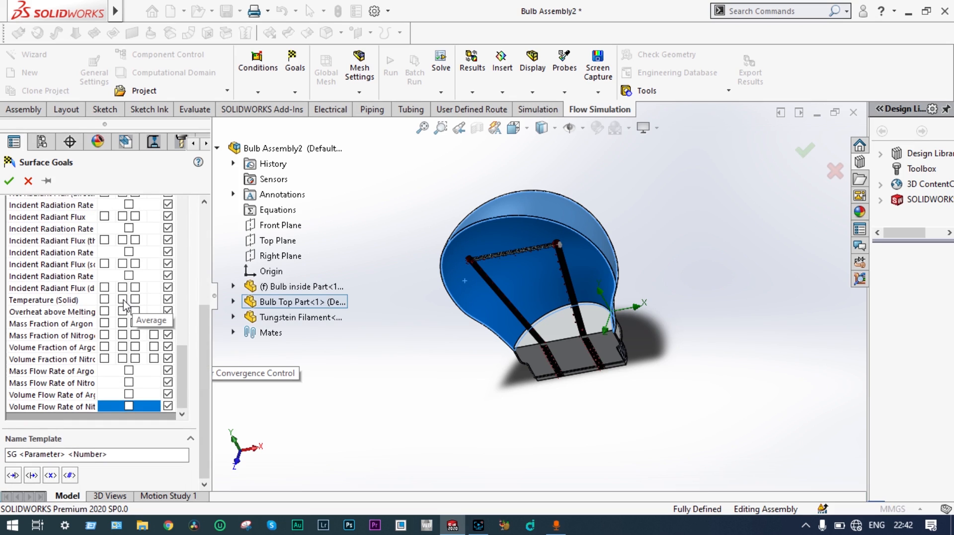
pyautogui.click(122, 300)
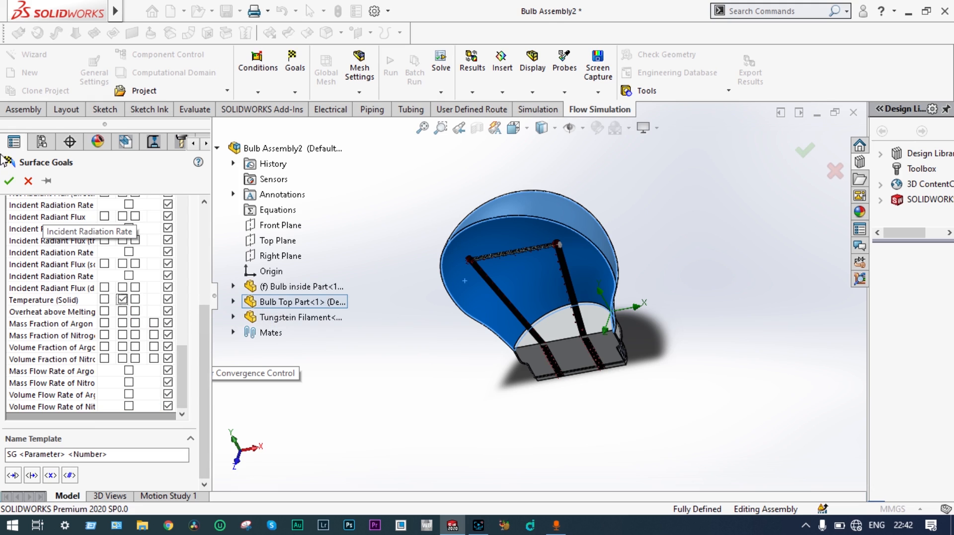
pyautogui.click(9, 182)
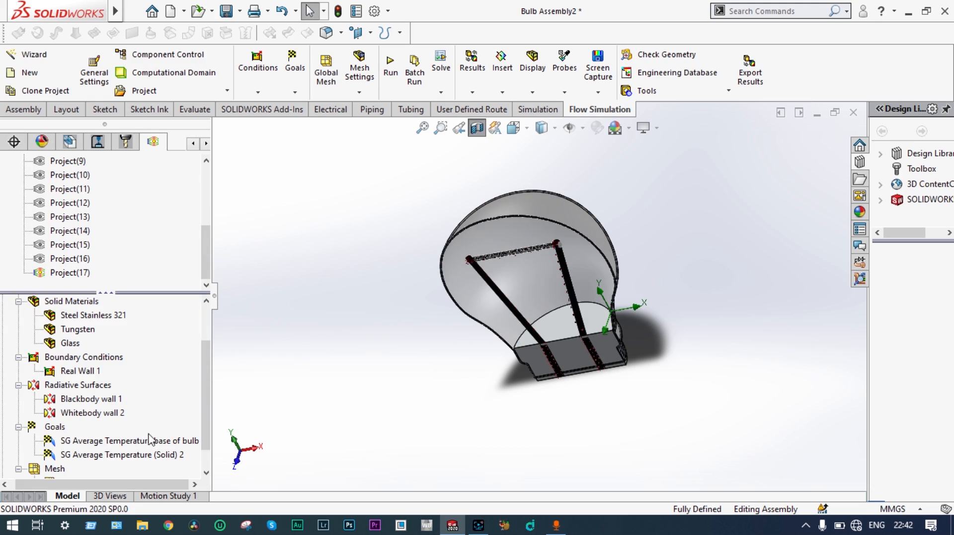
pyautogui.doubleClick(183, 458)
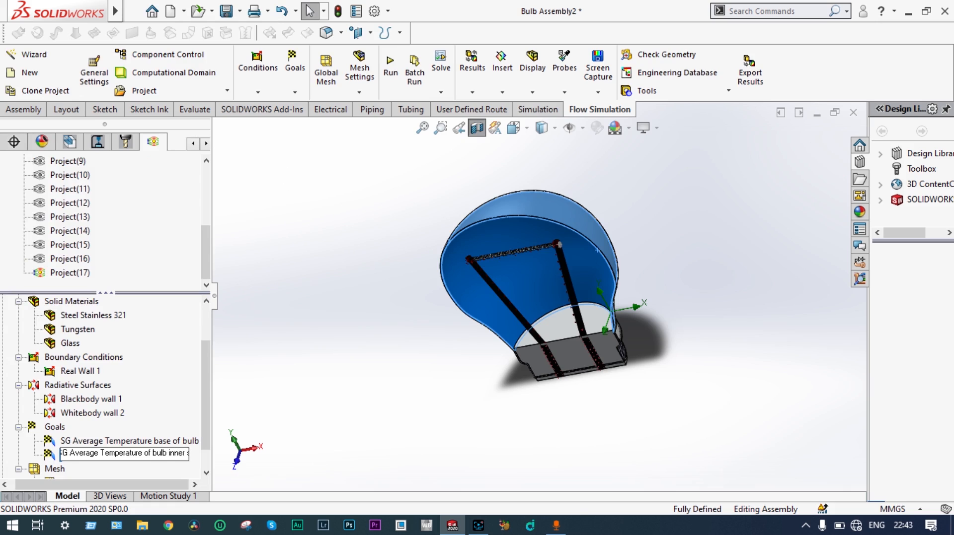
pyautogui.press('Return')
# Step: Insert another surface goal for average Temperature (Fluid) on the inner face of the Bulb Top Part
pyautogui.rightClick(58, 433)
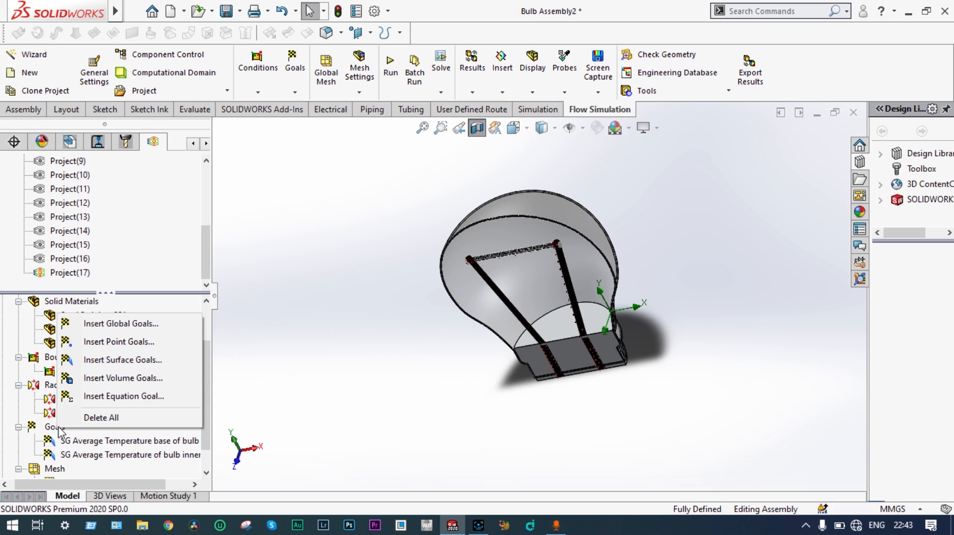
pyautogui.click(145, 360)
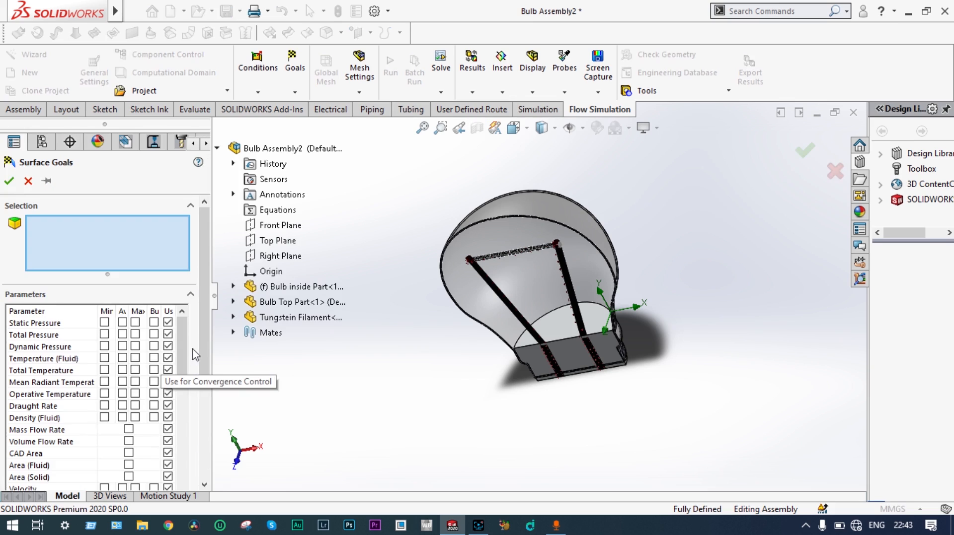
pyautogui.moveTo(187, 333); pyautogui.dragTo(218, 475)
pyautogui.scroll(-3, 210, 443)
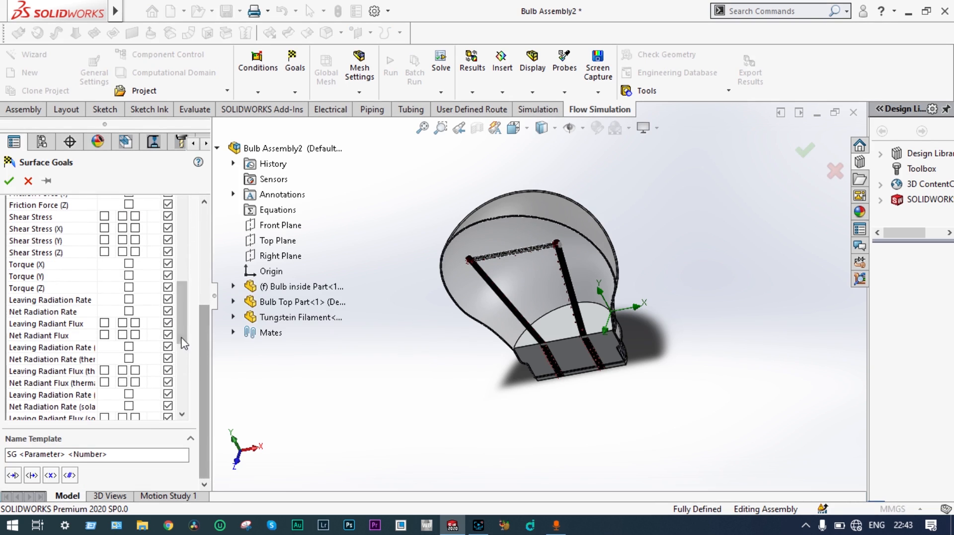
pyautogui.moveTo(183, 338); pyautogui.dragTo(185, 417)
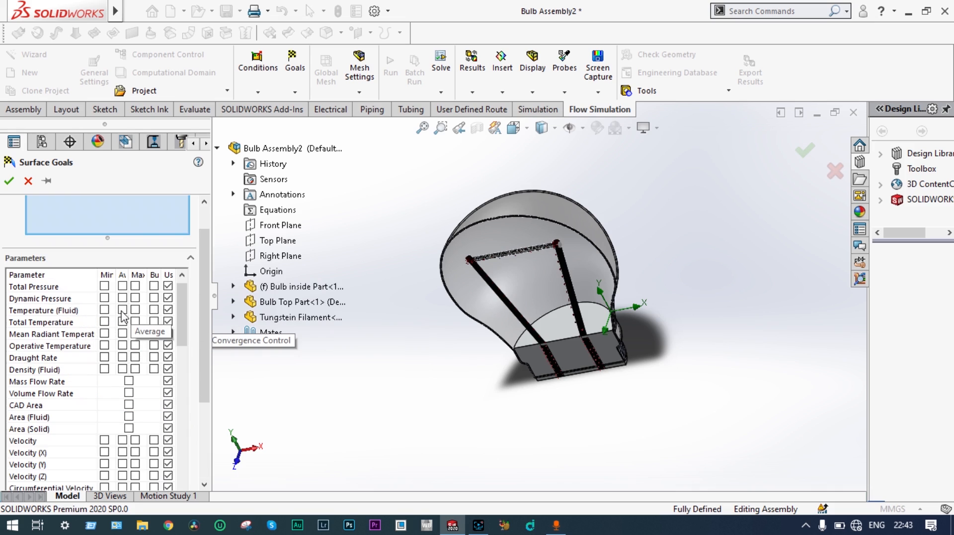
pyautogui.click(123, 310)
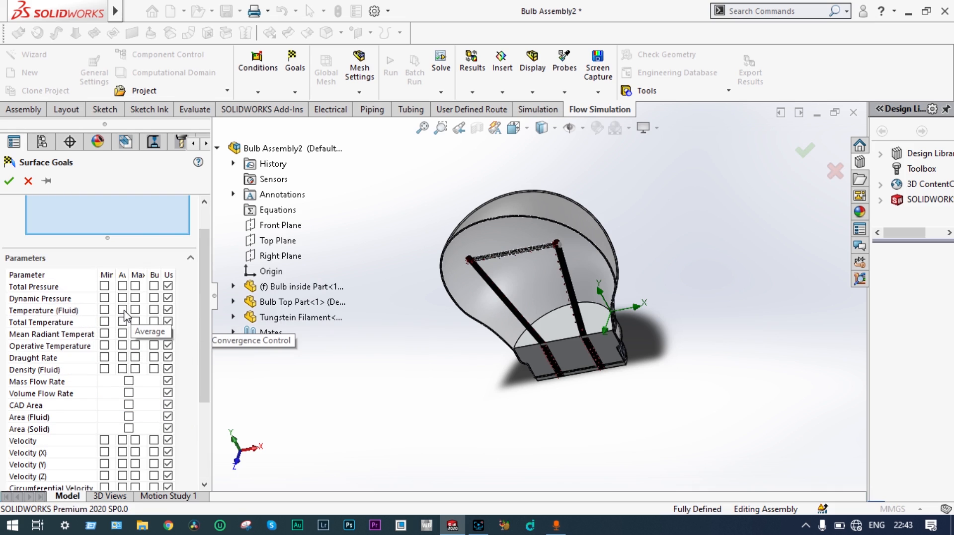
pyautogui.click(481, 307)
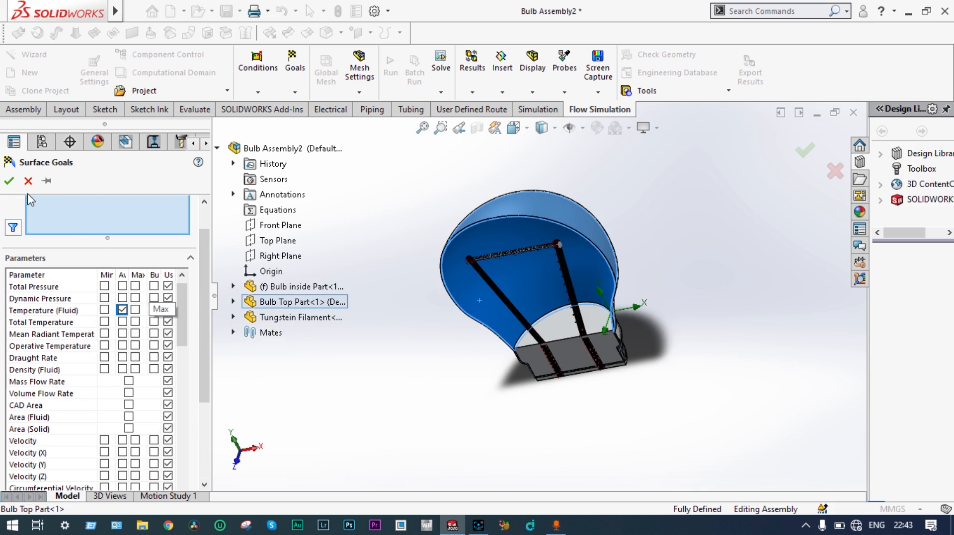
pyautogui.click(10, 181)
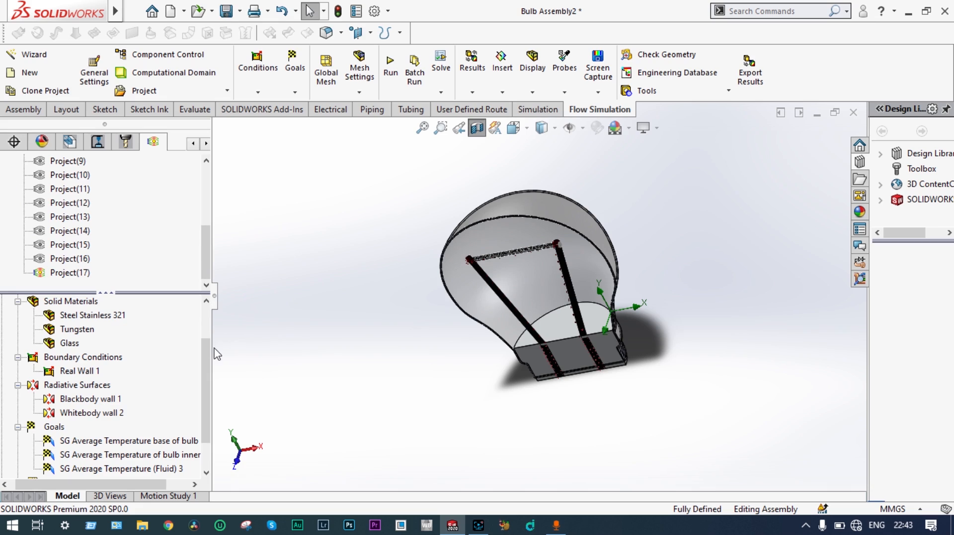
# Step: Run the project as a new calculation on this computer using all cores, with results loaded on completion
pyautogui.scroll(2, 209, 372)
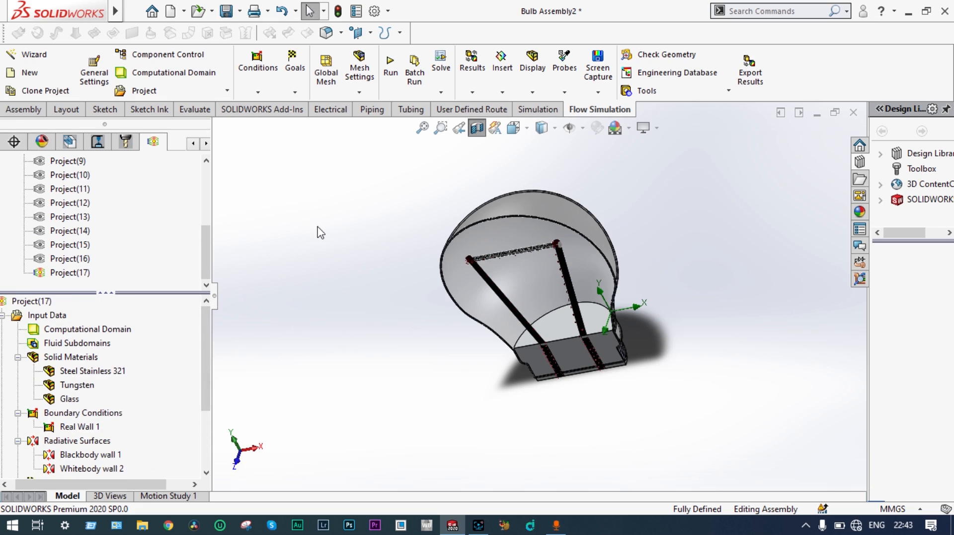
pyautogui.click(390, 69)
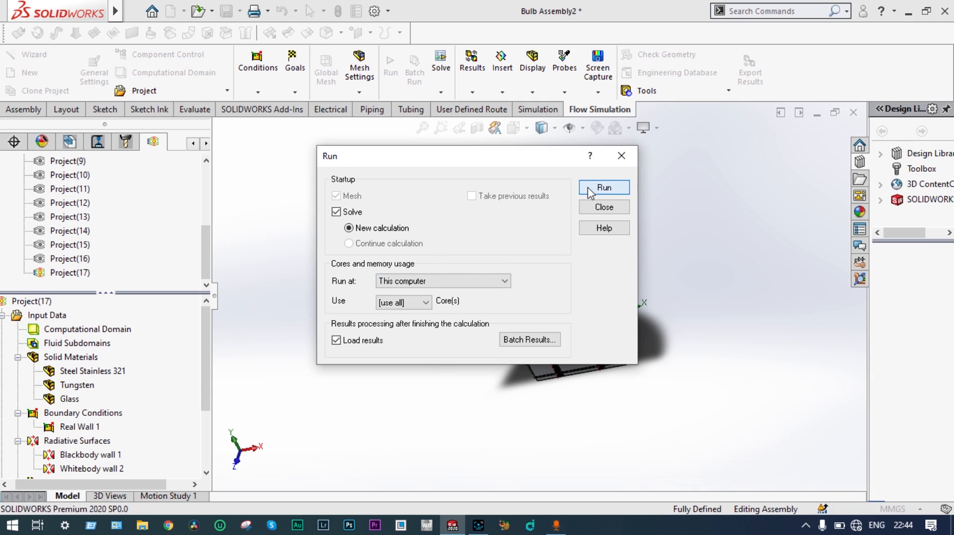
pyautogui.click(604, 187)
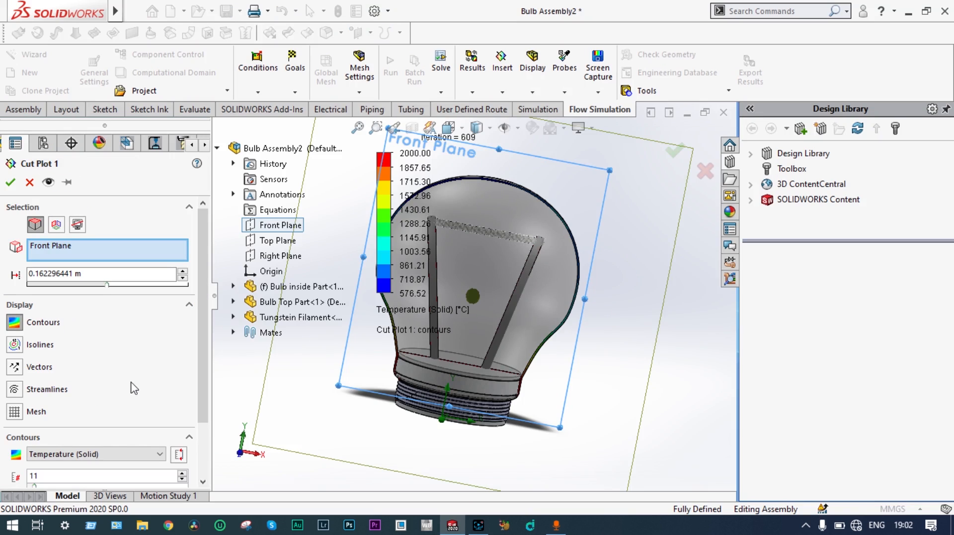
# Step: Accept the Front Plane cut plot with Temperature (Solid) contours and play it through the bulb
pyautogui.scroll(-3, 205, 415)
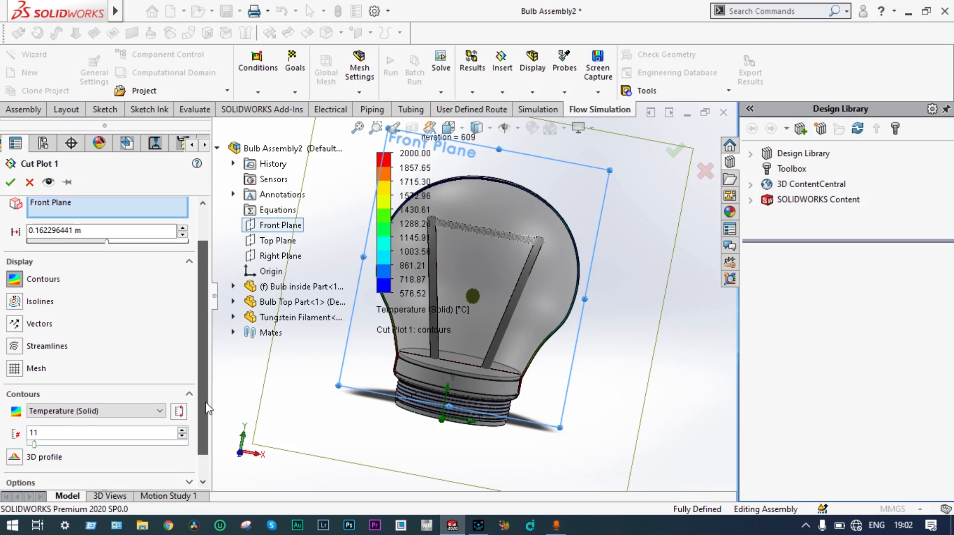
pyautogui.click(11, 183)
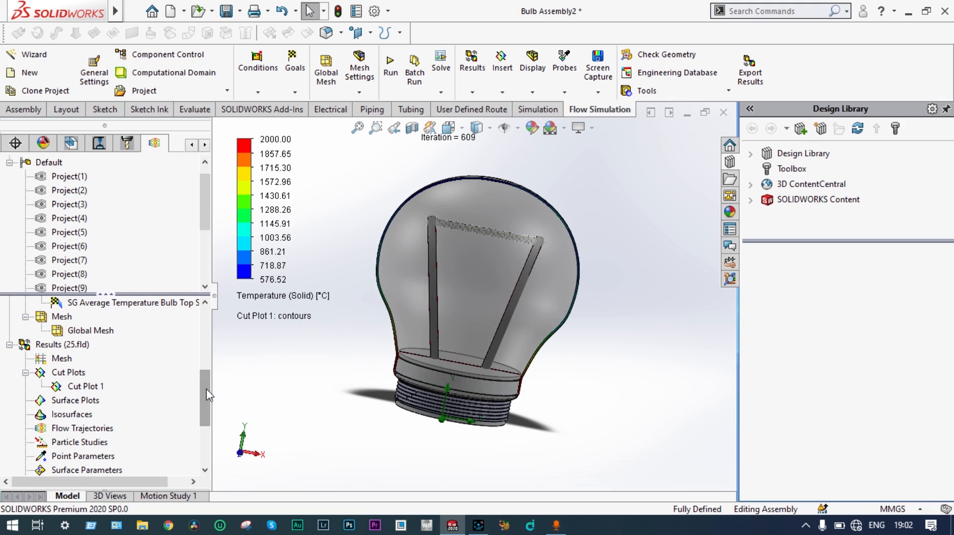
pyautogui.rightClick(99, 387)
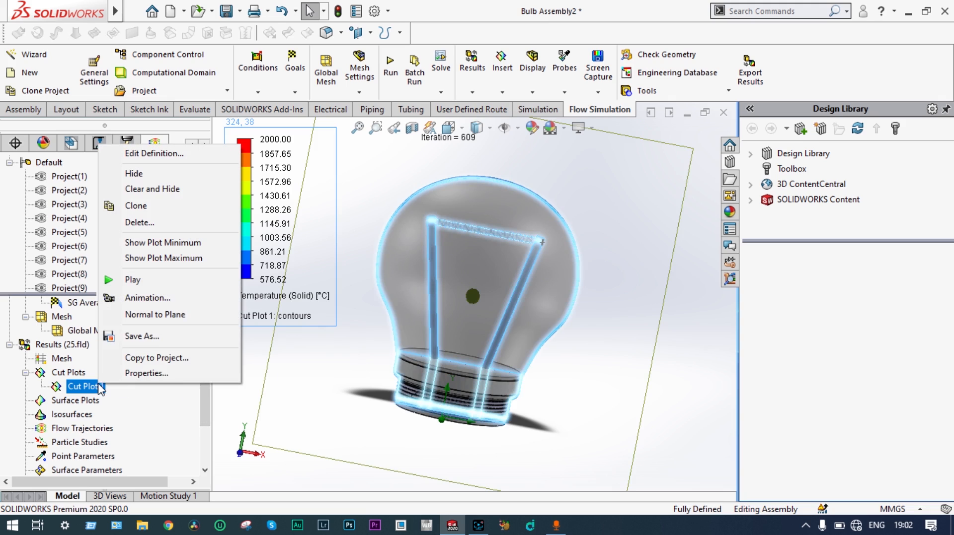
pyautogui.click(131, 281)
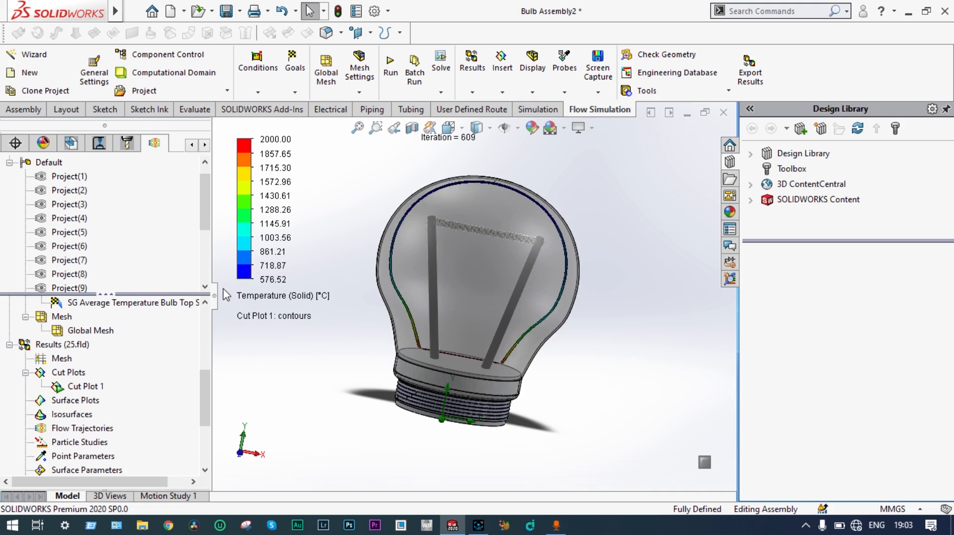
# Step: Switch the parameter shown by the cut plot to Temperature (Fluid)
pyautogui.click(287, 297)
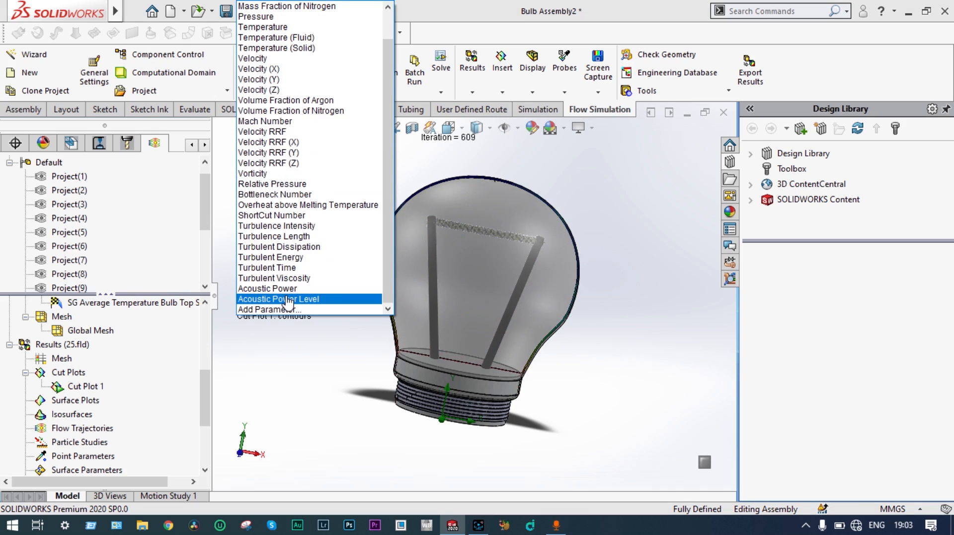
pyautogui.click(290, 37)
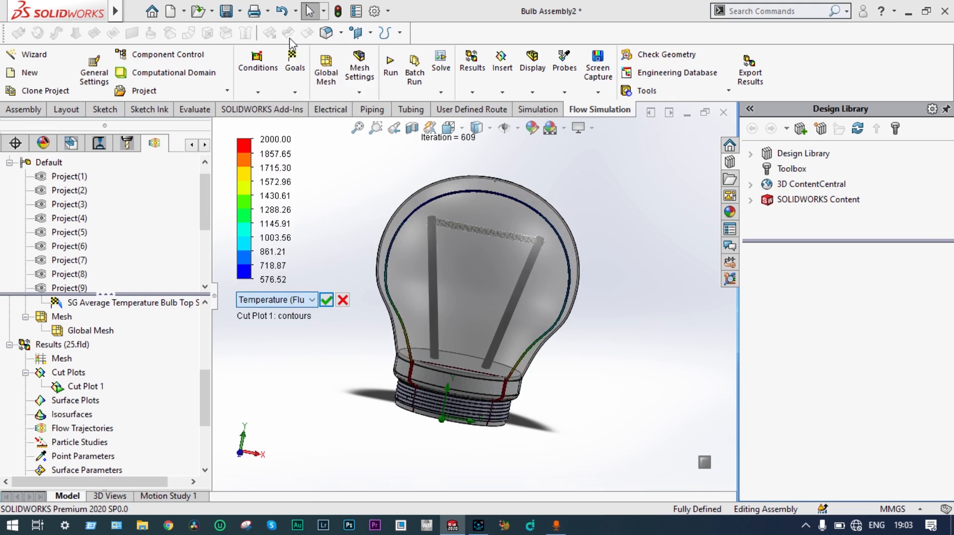
pyautogui.click(325, 300)
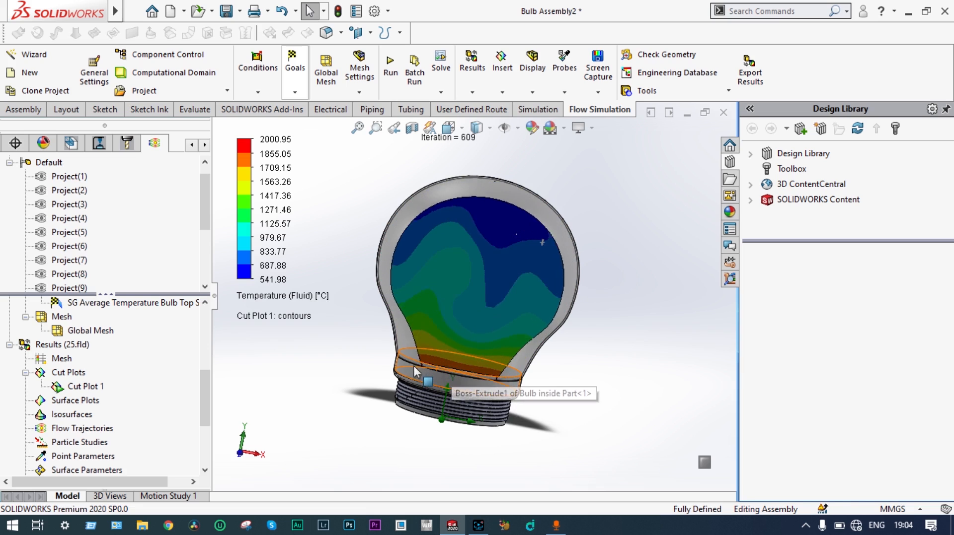
# Step: Examine the playing fluid temperature cut plot across the whole bulb and close up around its base
pyautogui.scroll(10, 537, 375)
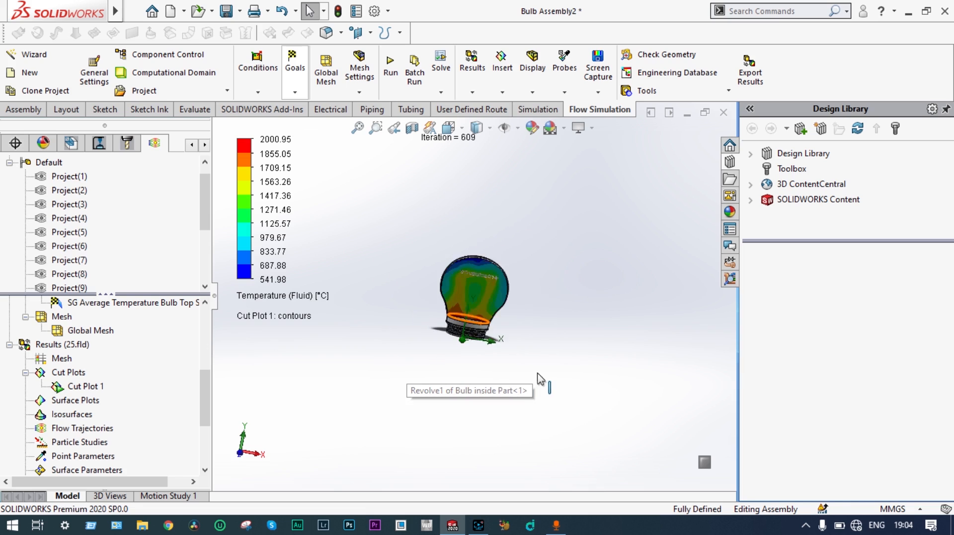
pyautogui.click(357, 128)
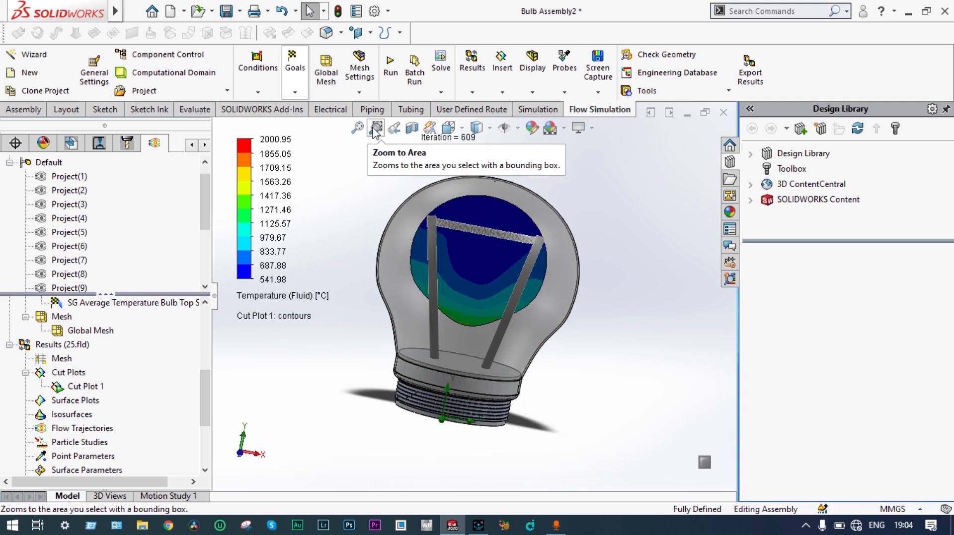
pyautogui.click(376, 128)
pyautogui.moveTo(528, 348); pyautogui.dragTo(408, 390)
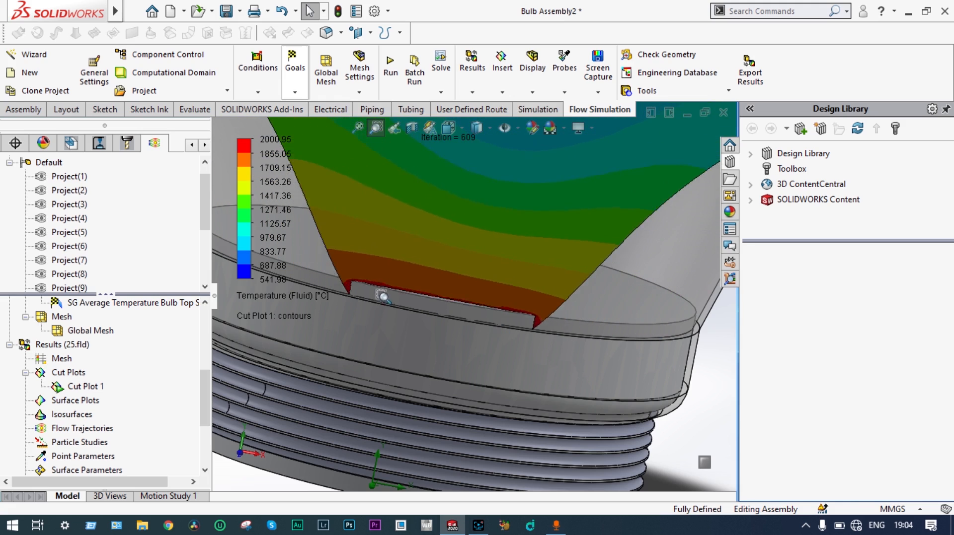
pyautogui.scroll(1, 331, 261)
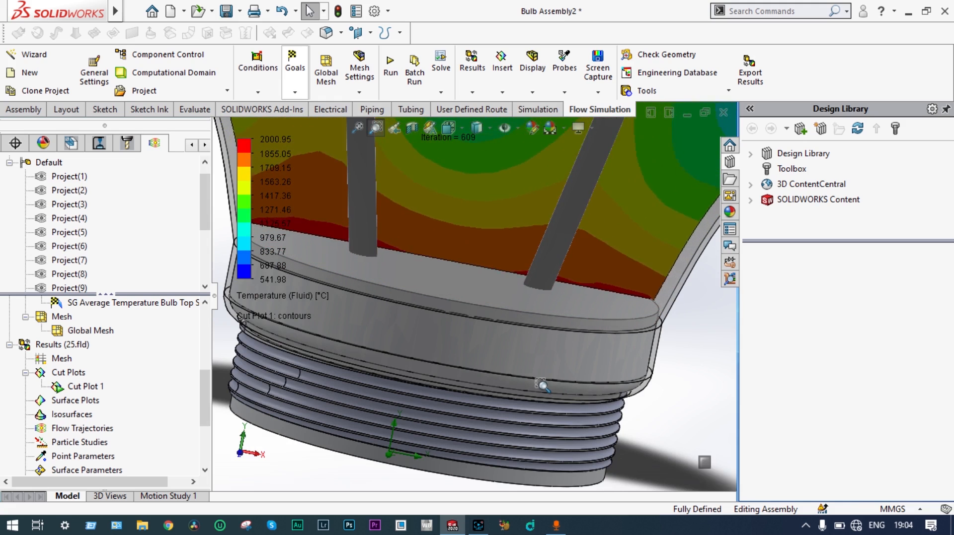
pyautogui.scroll(3, 541, 385)
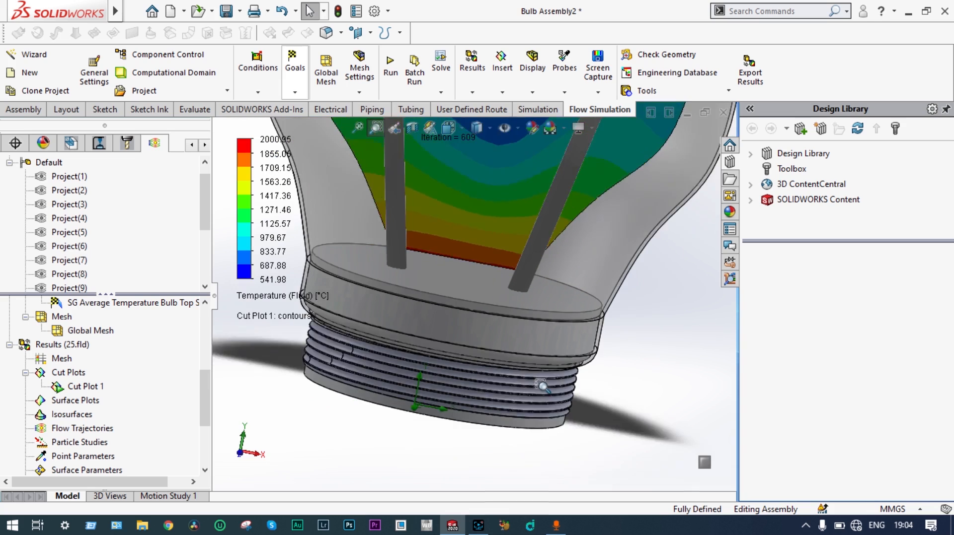
pyautogui.scroll(4, 541, 385)
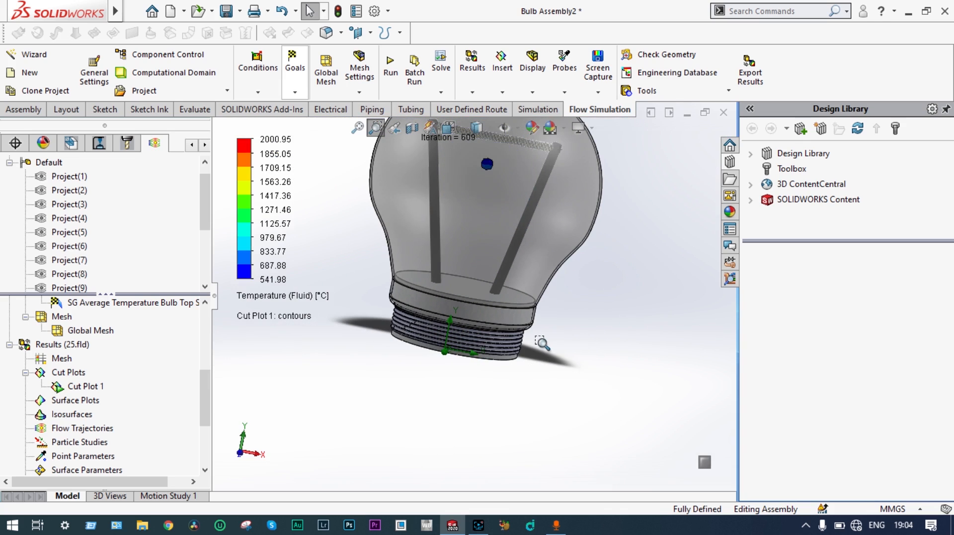
pyautogui.scroll(4, 540, 342)
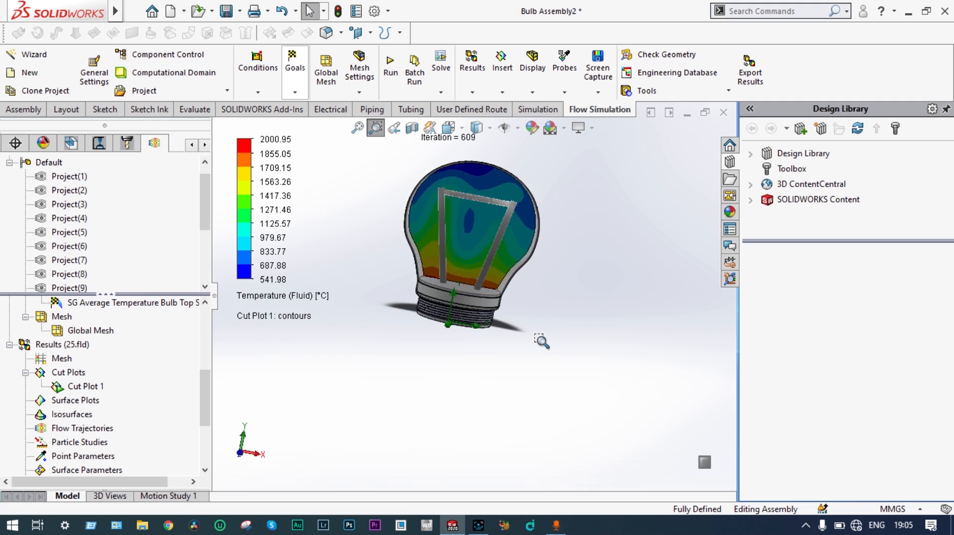
# Step: Clear and hide the fluid temperature cut plot so the plain bulb model is shown
pyautogui.click(95, 387)
pyautogui.rightClick(95, 387)
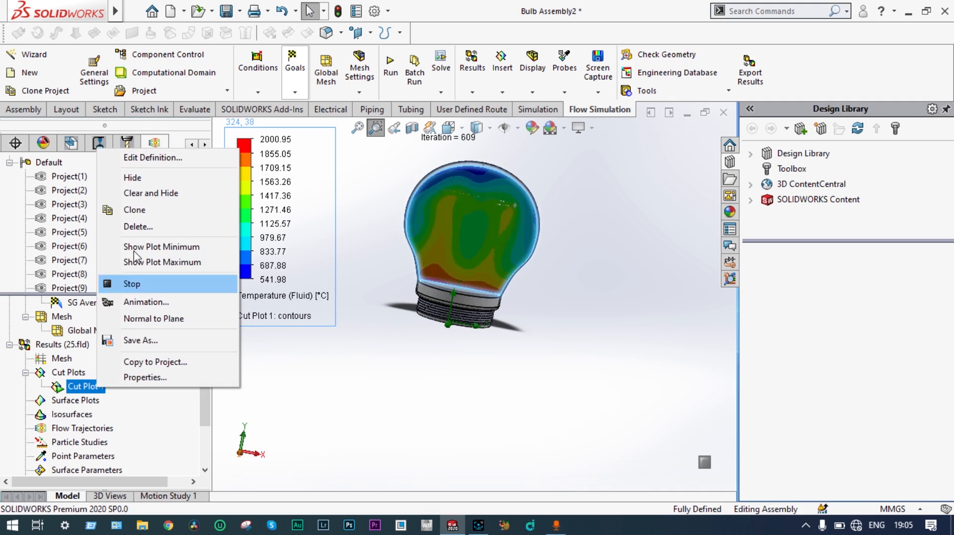
pyautogui.click(157, 194)
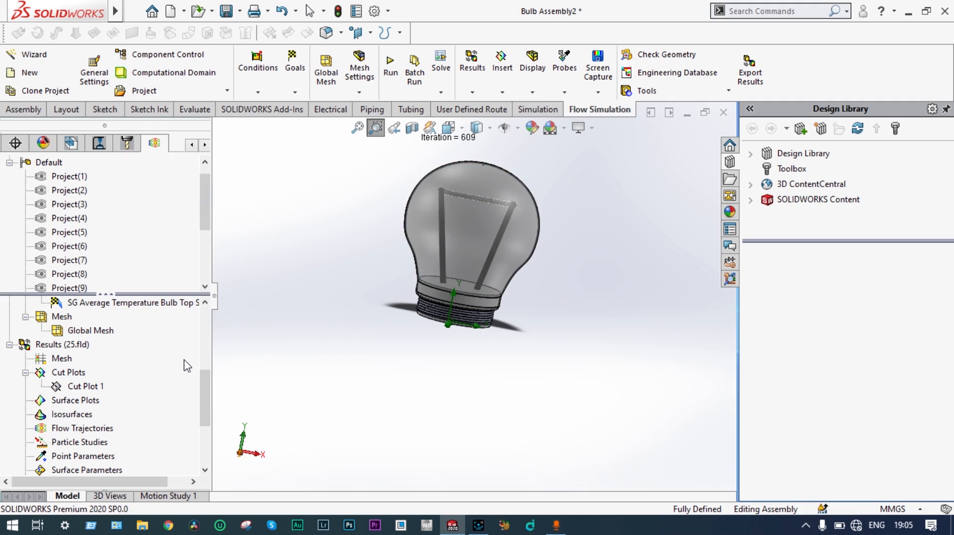
# Step: Insert a surface plot on all faces with Temperature (Solid) contours and fit the bulb in view
pyautogui.rightClick(92, 402)
pyautogui.click(127, 413)
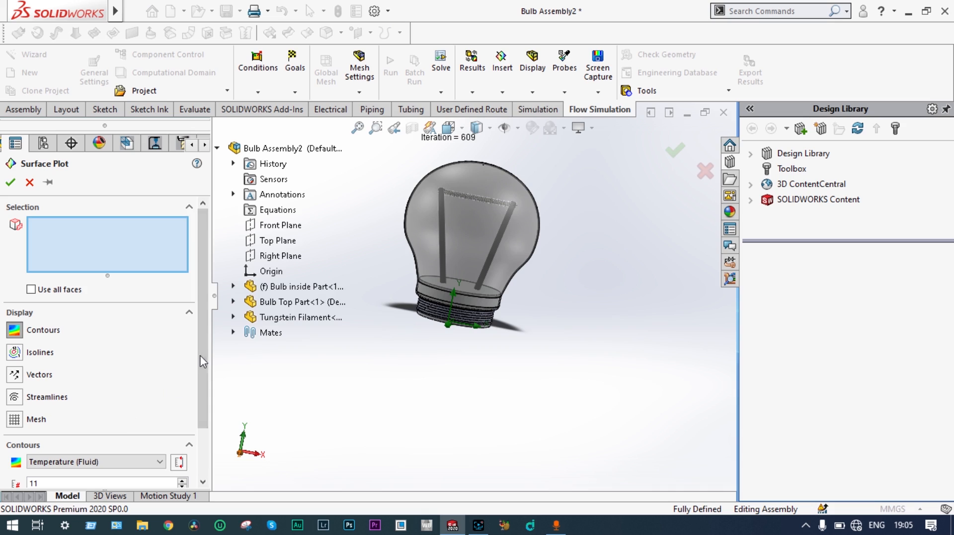
pyautogui.moveTo(201, 358); pyautogui.dragTo(202, 401)
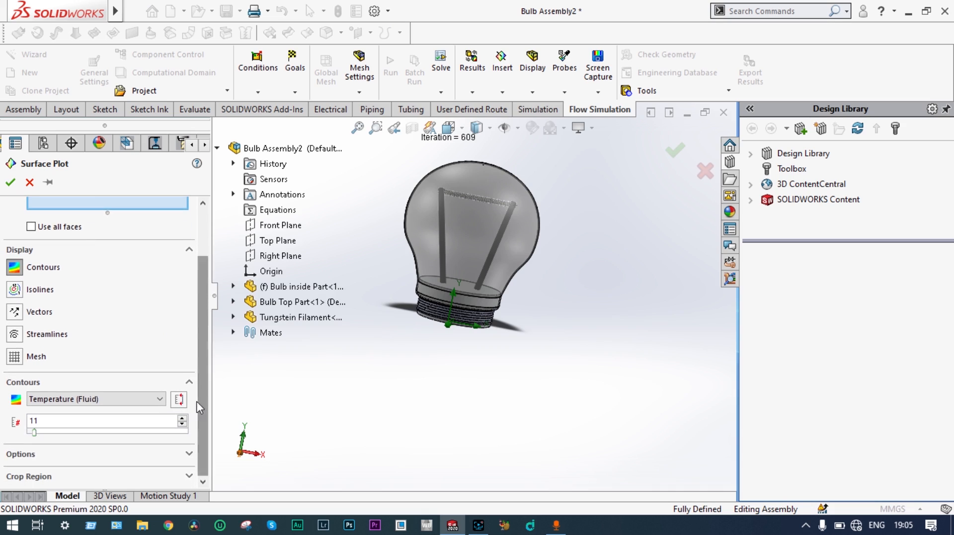
pyautogui.click(161, 401)
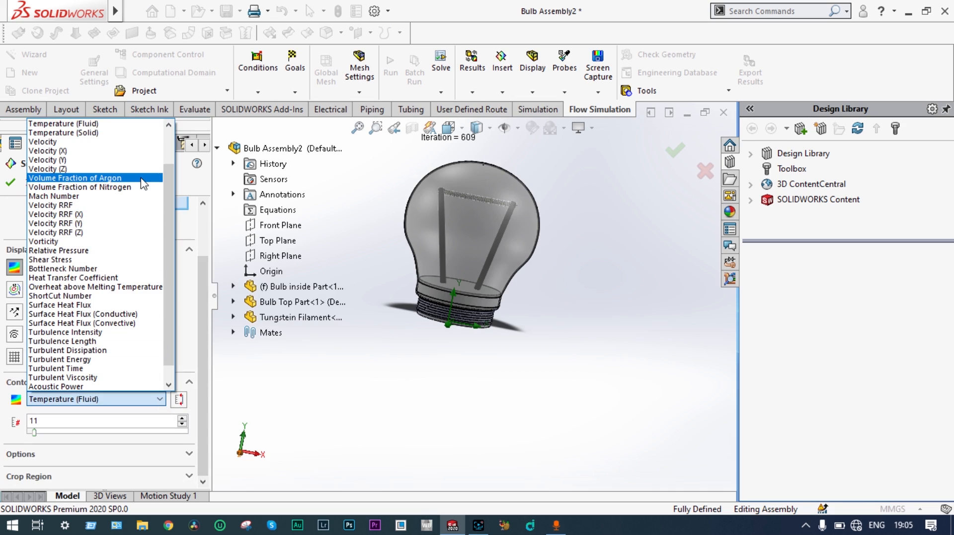
pyautogui.click(125, 133)
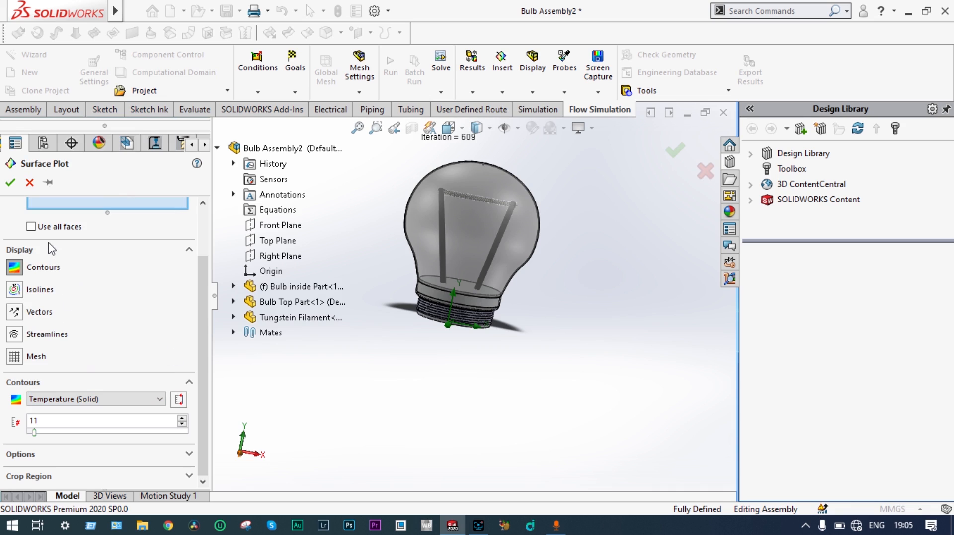
pyautogui.click(32, 227)
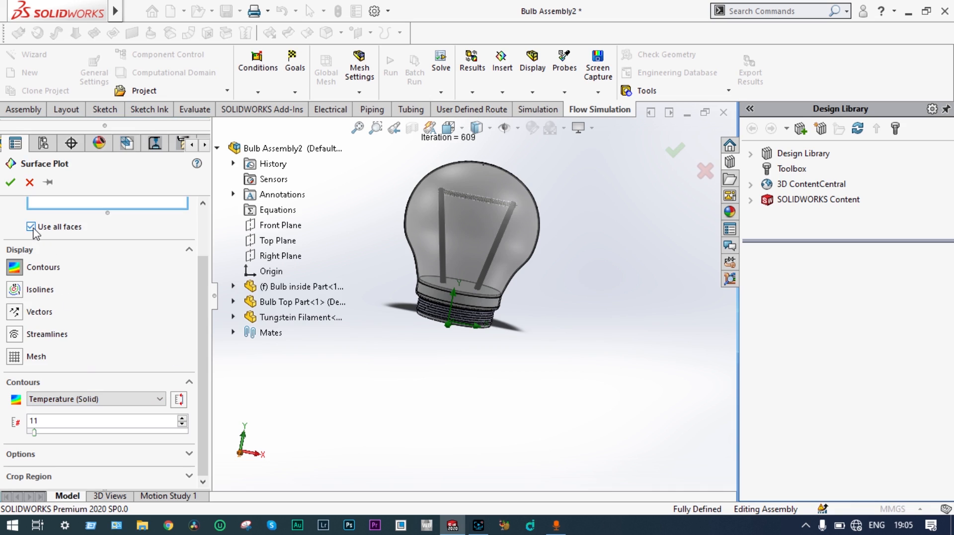
pyautogui.click(10, 183)
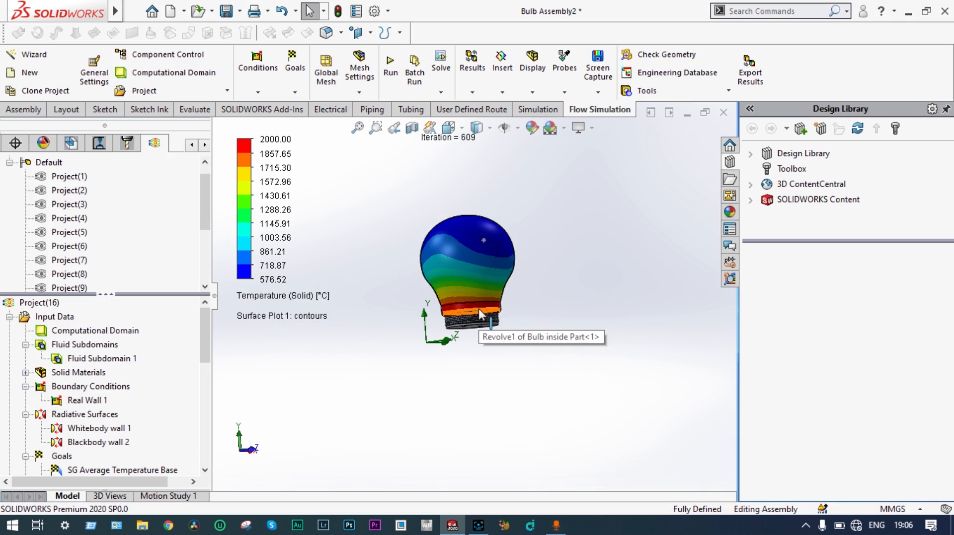
pyautogui.scroll(2, 478, 309)
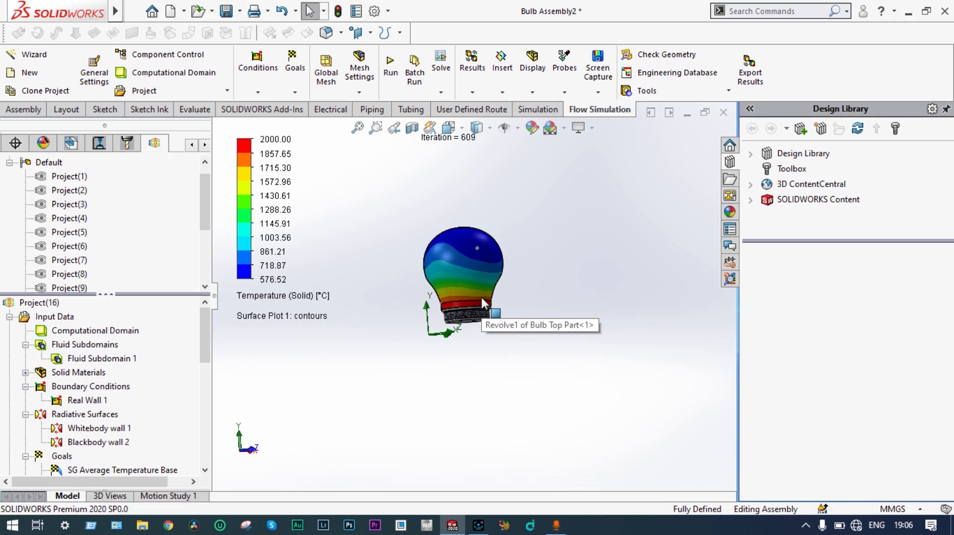
pyautogui.scroll(5, 481, 297)
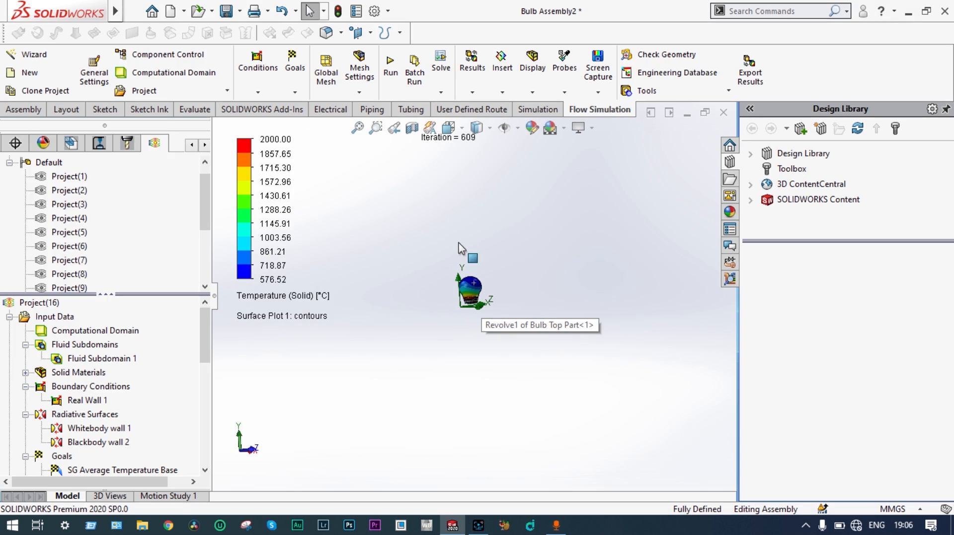
pyautogui.click(358, 128)
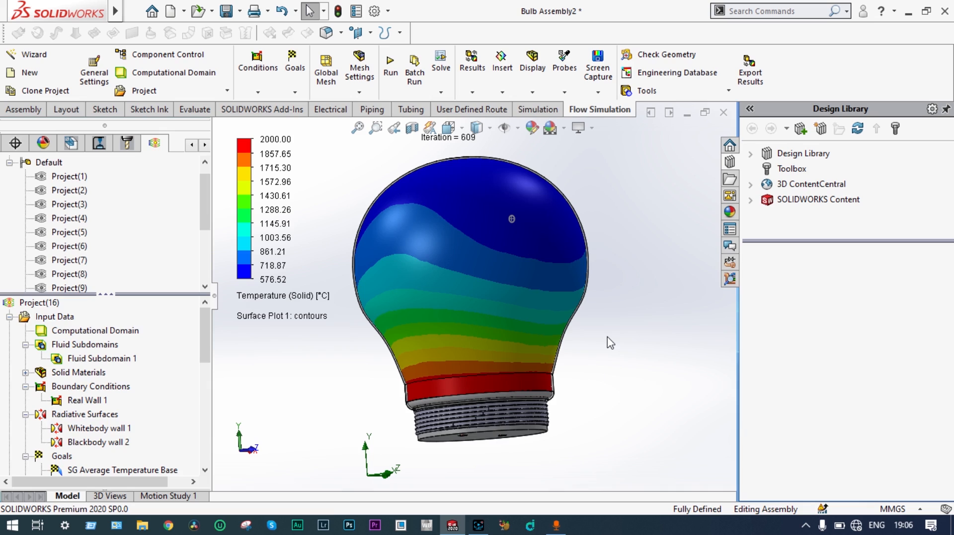
# Step: Insert a goal plot of all goals against iterations and show its summary table
pyautogui.moveTo(213, 426); pyautogui.dragTo(206, 434)
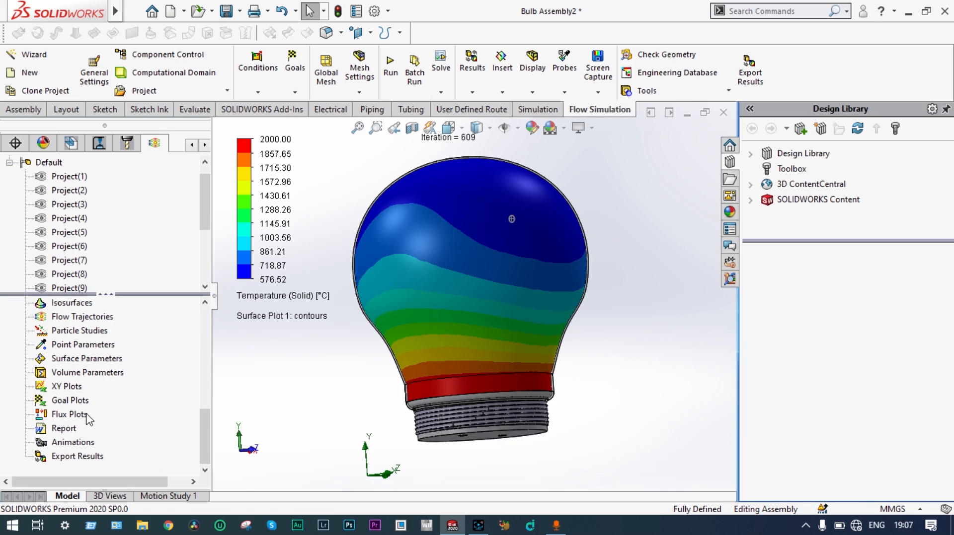
pyautogui.rightClick(75, 402)
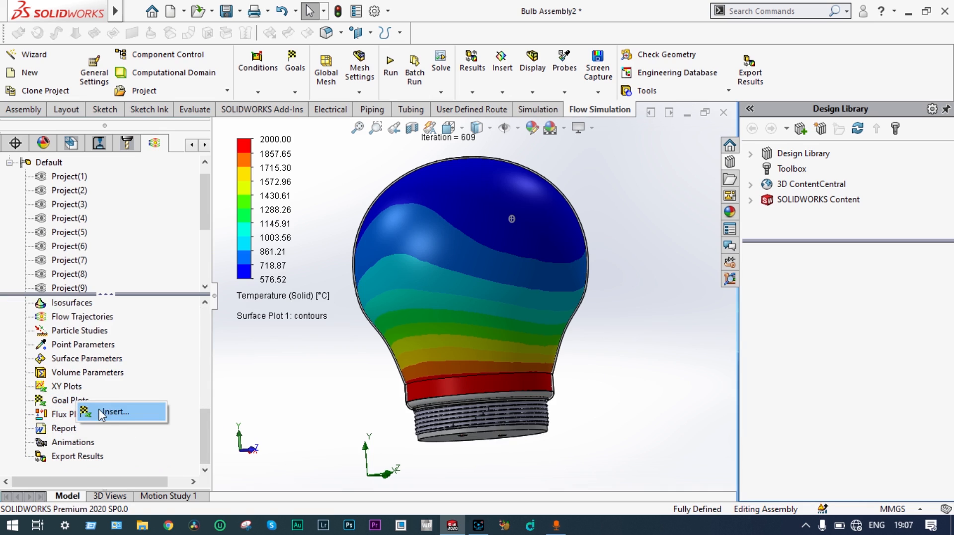
pyautogui.click(113, 413)
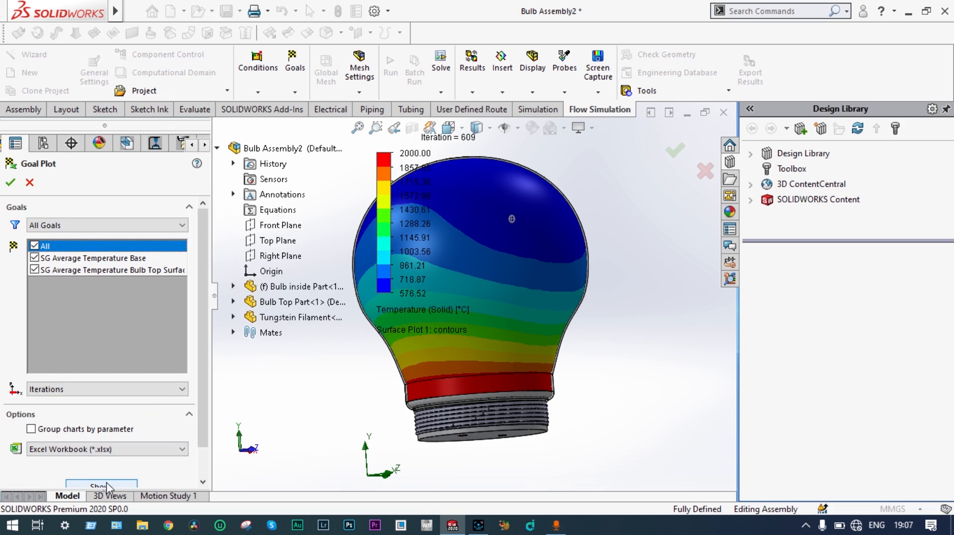
pyautogui.scroll(-2, 196, 424)
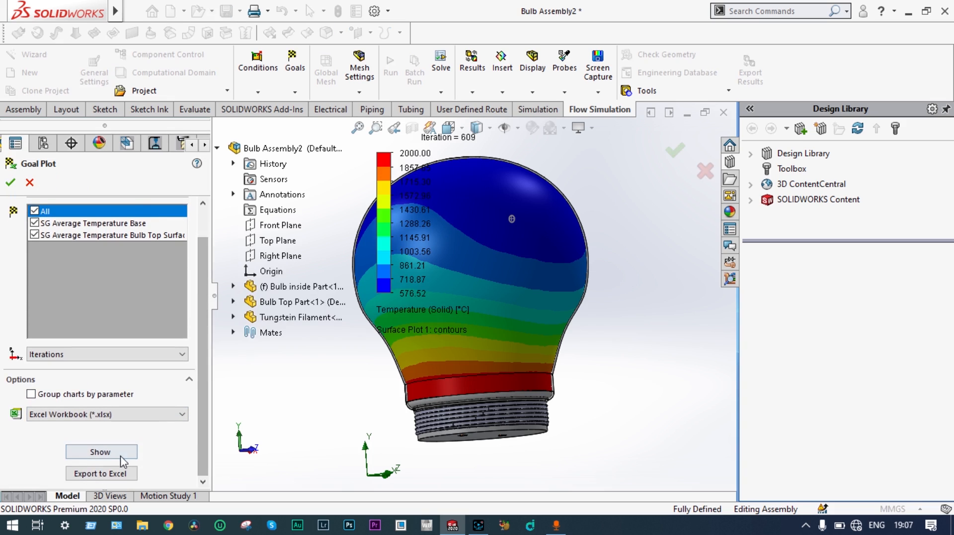
pyautogui.click(115, 452)
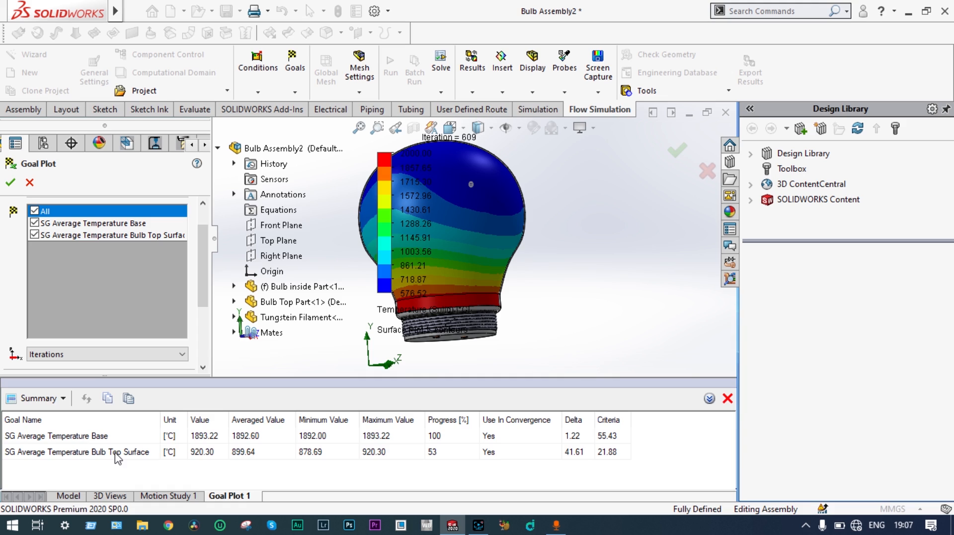
# Step: Switch the goal results to History and examine the enlarged base and bulb top surface temperature charts
pyautogui.click(62, 398)
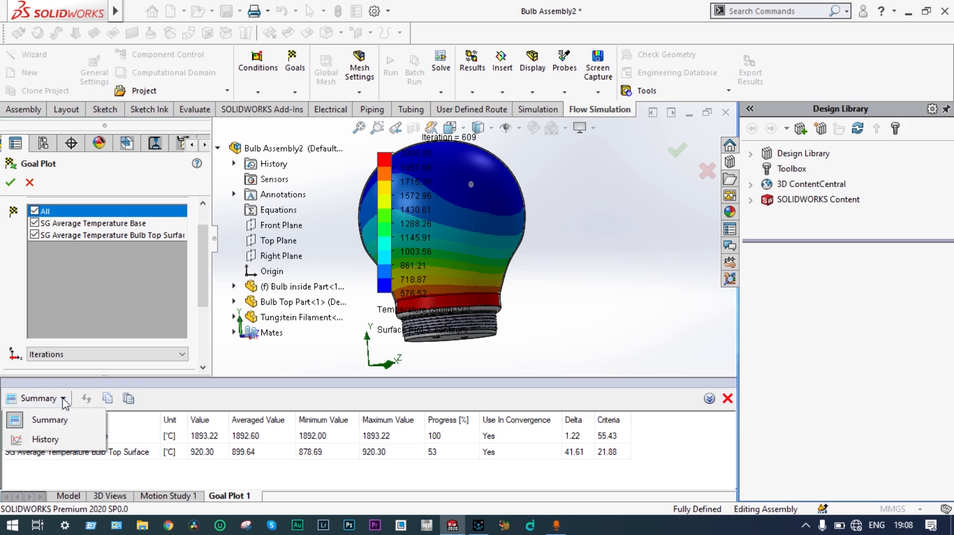
pyautogui.click(63, 438)
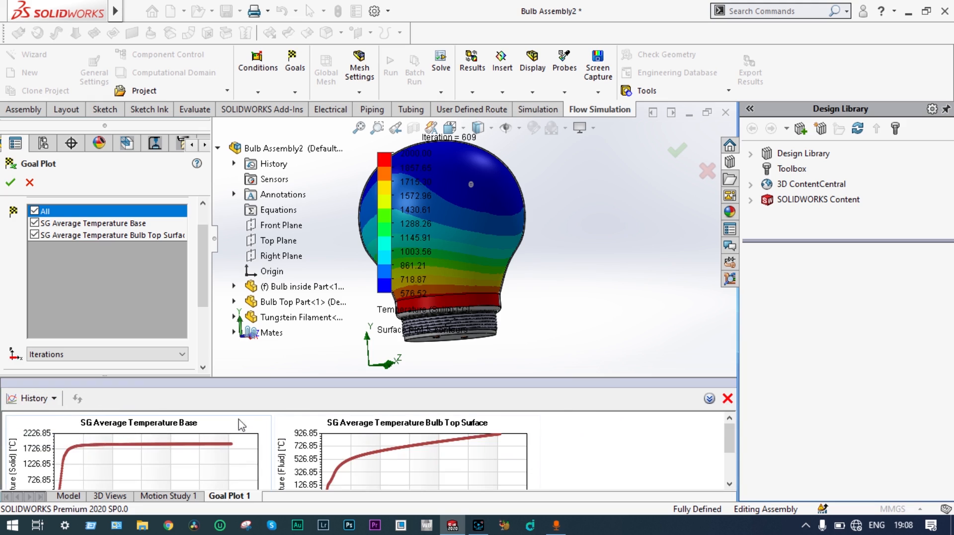
pyautogui.moveTo(301, 379); pyautogui.dragTo(308, 313)
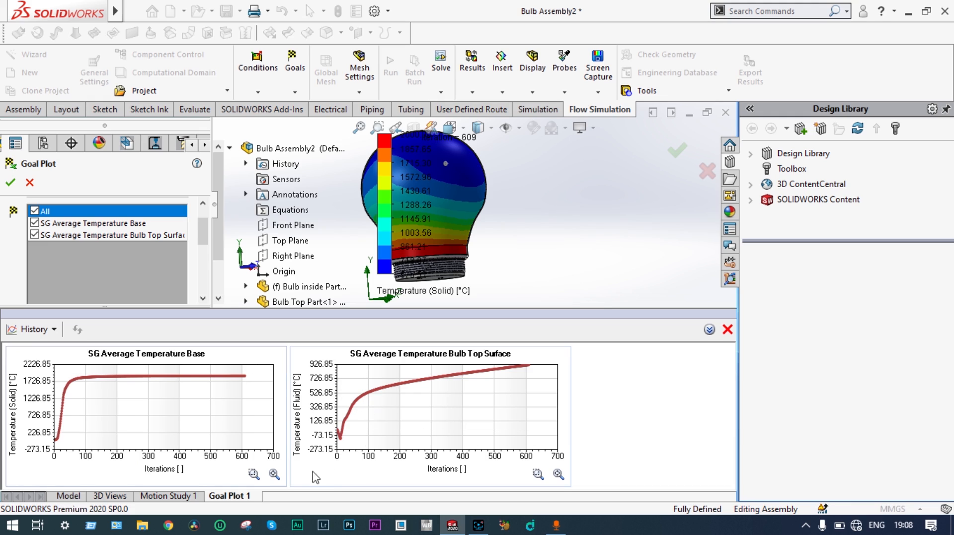
pyautogui.moveTo(342, 439)
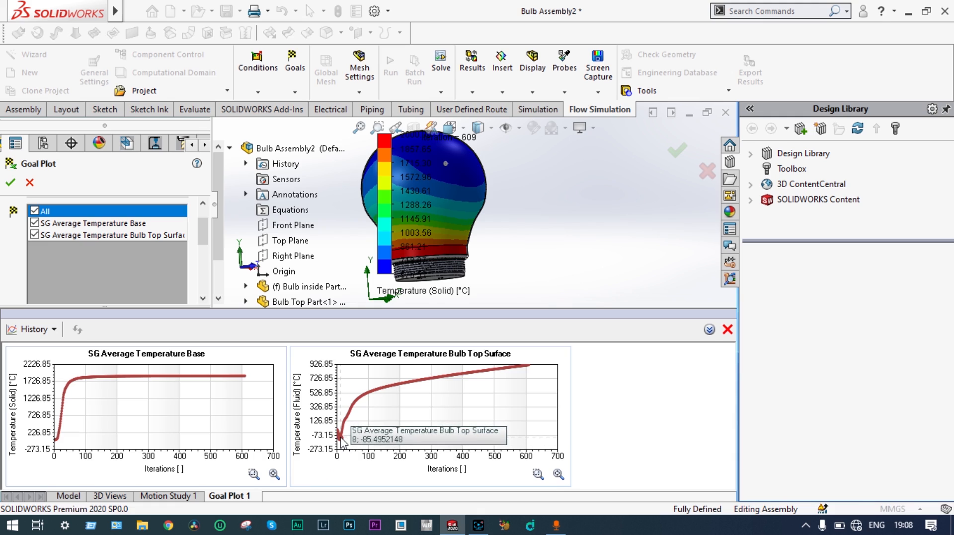